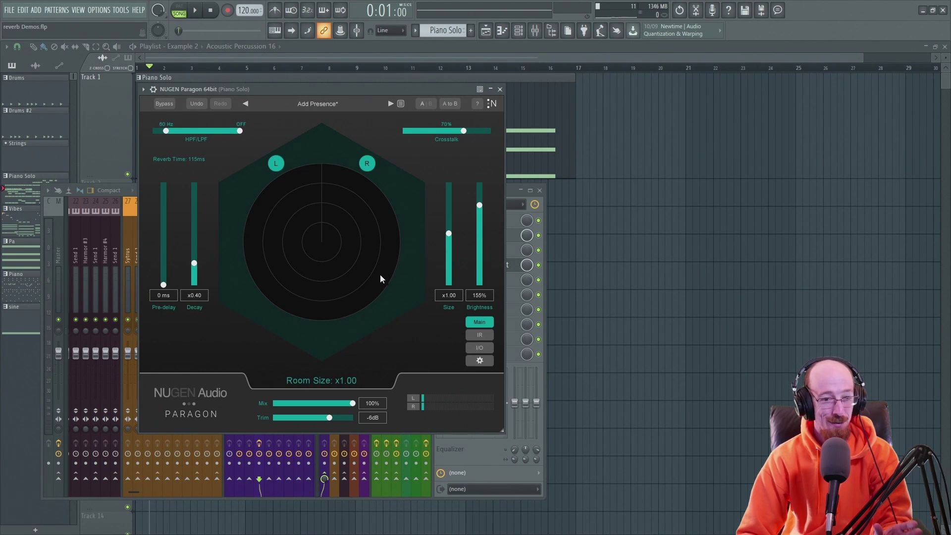
- Set the Paragon reverb's dry/wet mix to 48% and play back the piano solo to hear it
{"action": "left_click_drag", "start_coordinate": [308, 90], "coordinate": [567, 117]}
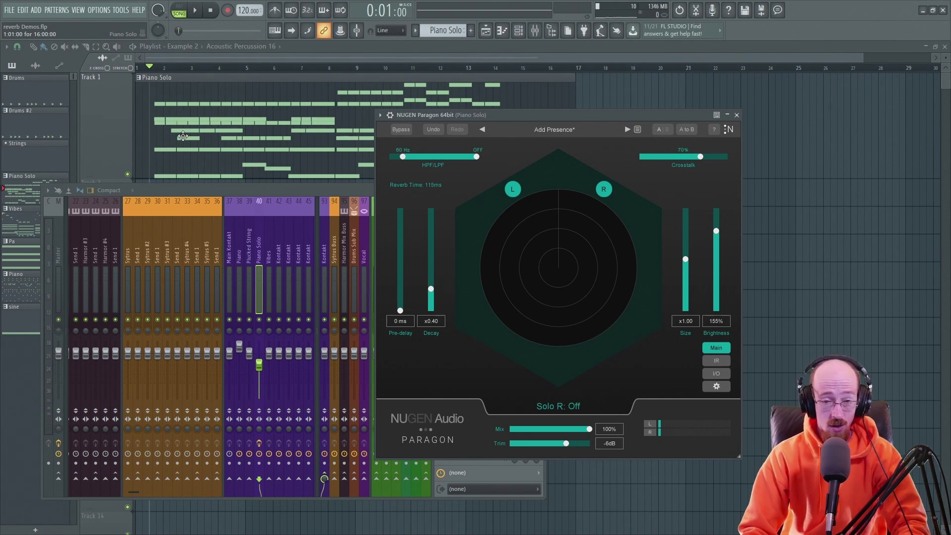
{"action": "left_click_drag", "start_coordinate": [552, 118], "coordinate": [551, 118]}
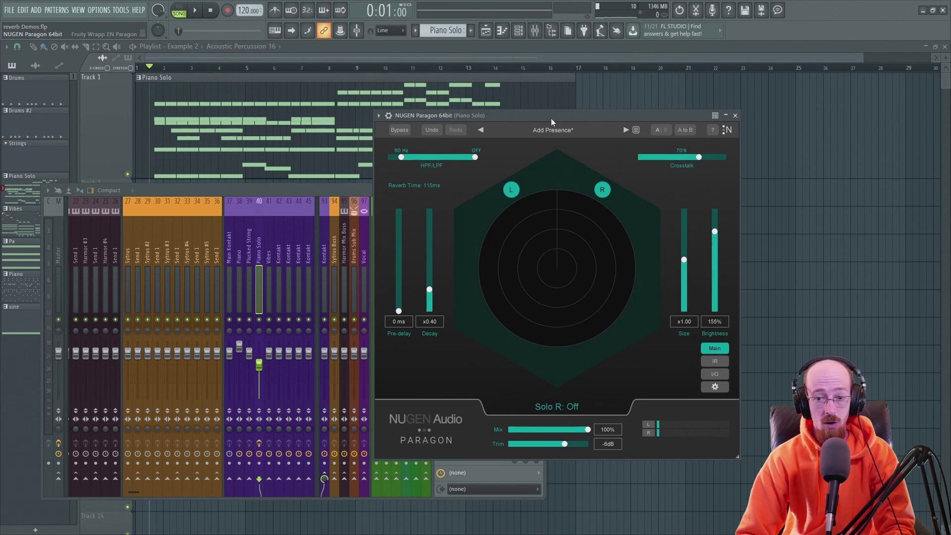
{"action": "left_click_drag", "start_coordinate": [590, 434], "coordinate": [548, 431]}
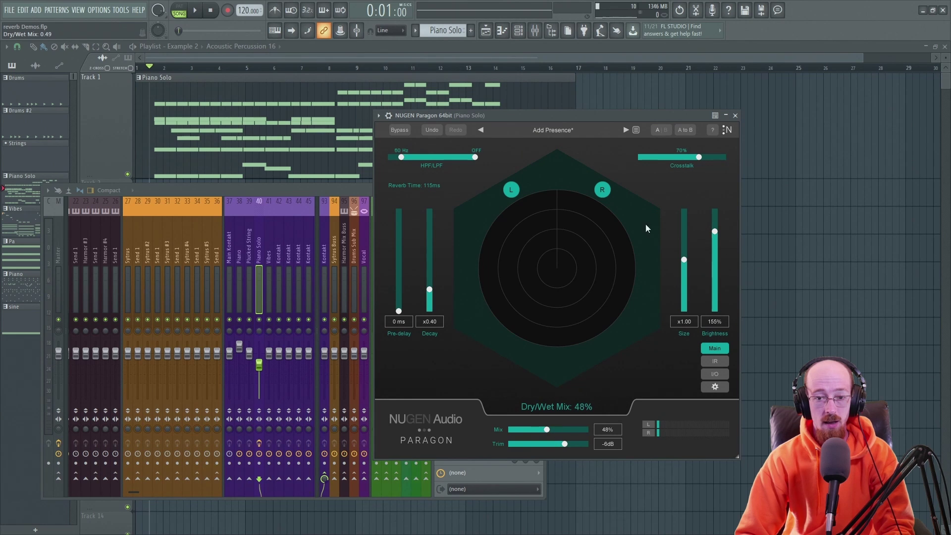
{"action": "left_click_drag", "start_coordinate": [475, 114], "coordinate": [499, 122]}
{"action": "key", "text": "space"}
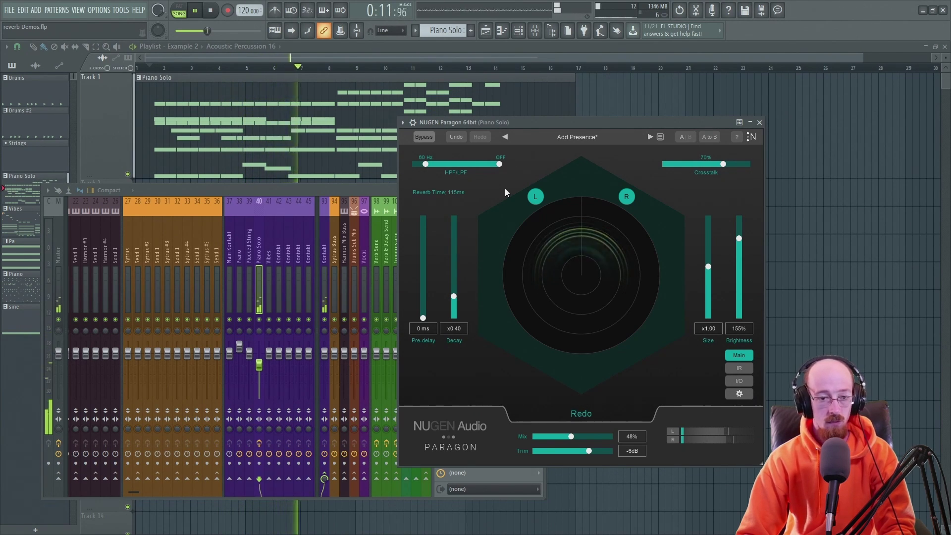
{"action": "key", "text": "space"}
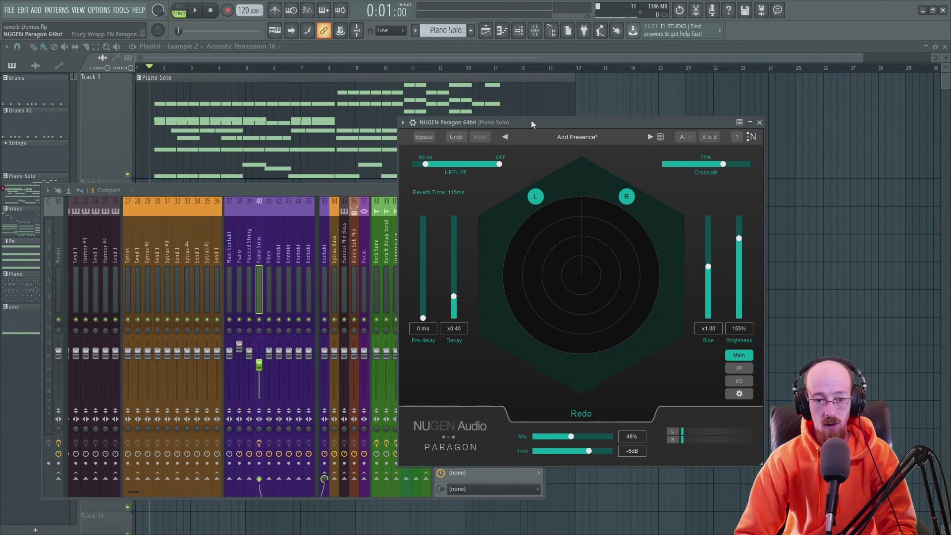
{"action": "left_click_drag", "start_coordinate": [530, 121], "coordinate": [529, 123]}
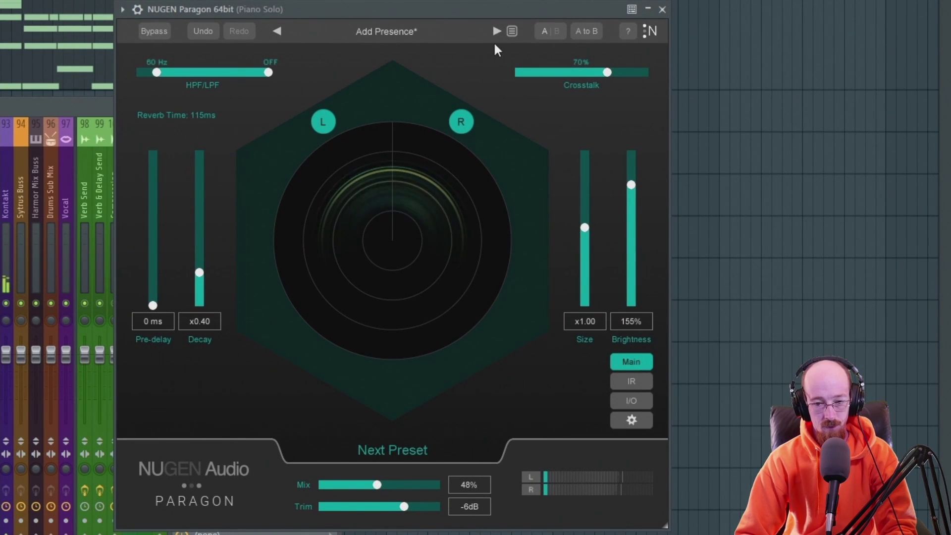
- Set the mix to 40% and audition the presets Add Warmth, Add Width, Air Room and Bright Chamber during playback
{"action": "left_click_drag", "start_coordinate": [374, 489], "coordinate": [369, 489]}
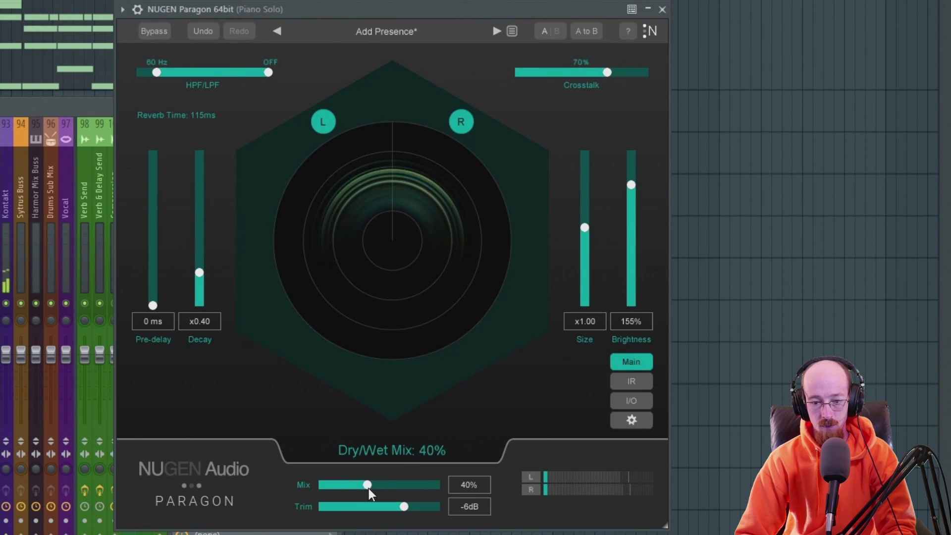
{"action": "left_click", "coordinate": [497, 31]}
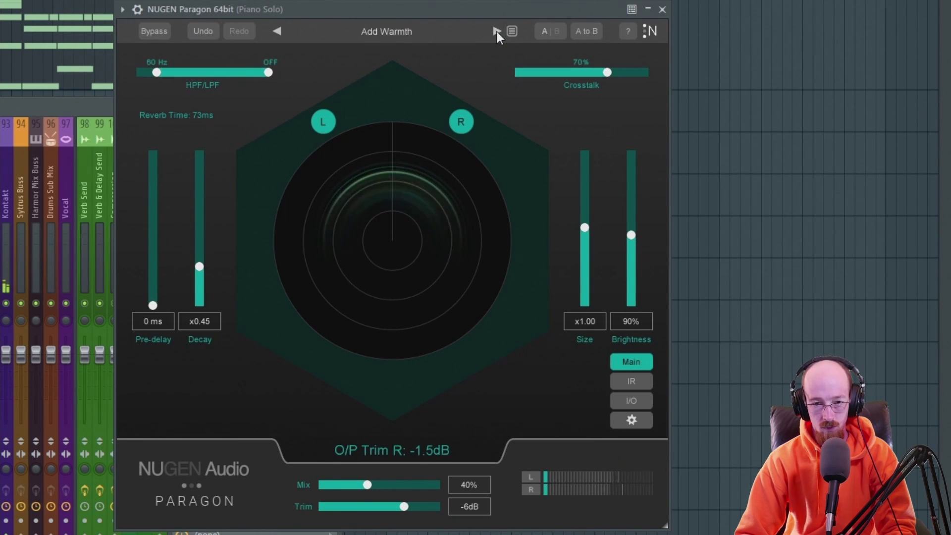
{"action": "left_click", "coordinate": [497, 32]}
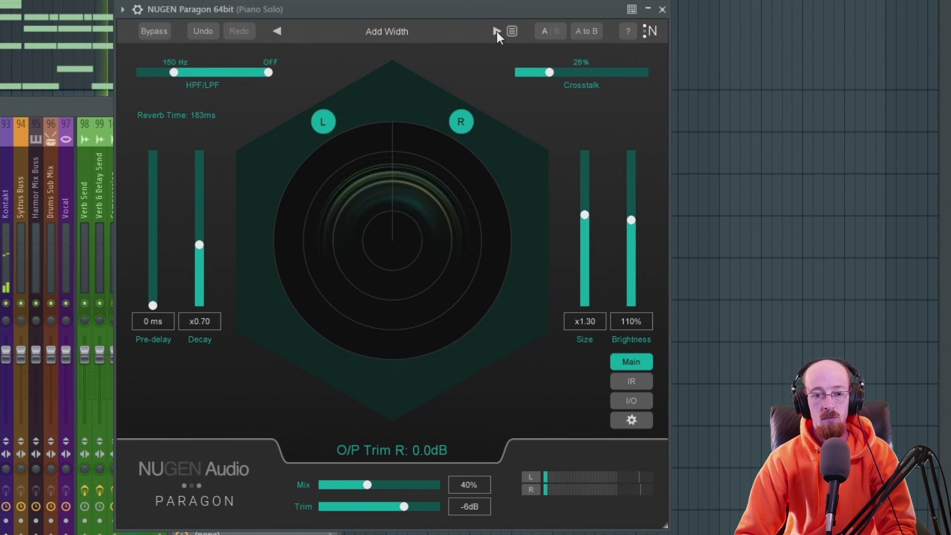
{"action": "left_click", "coordinate": [497, 31]}
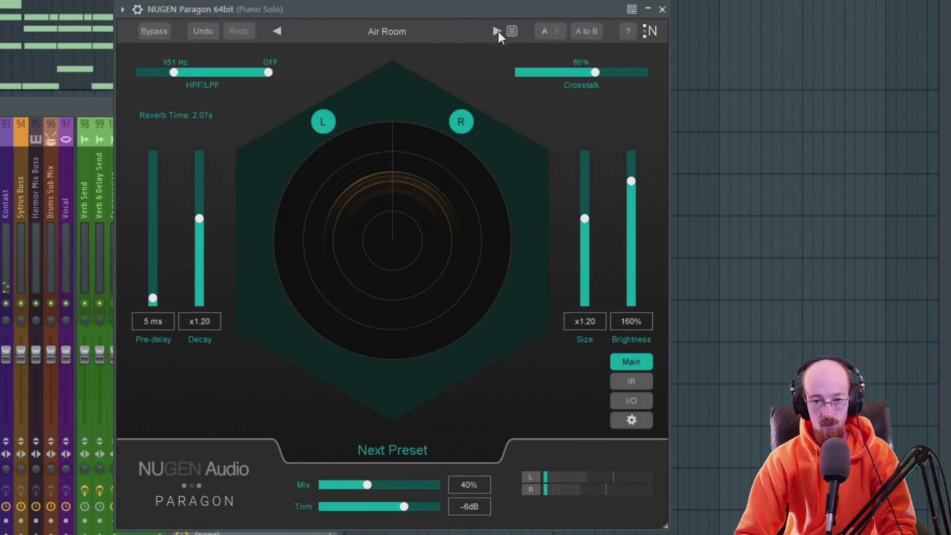
{"action": "left_click", "coordinate": [498, 32]}
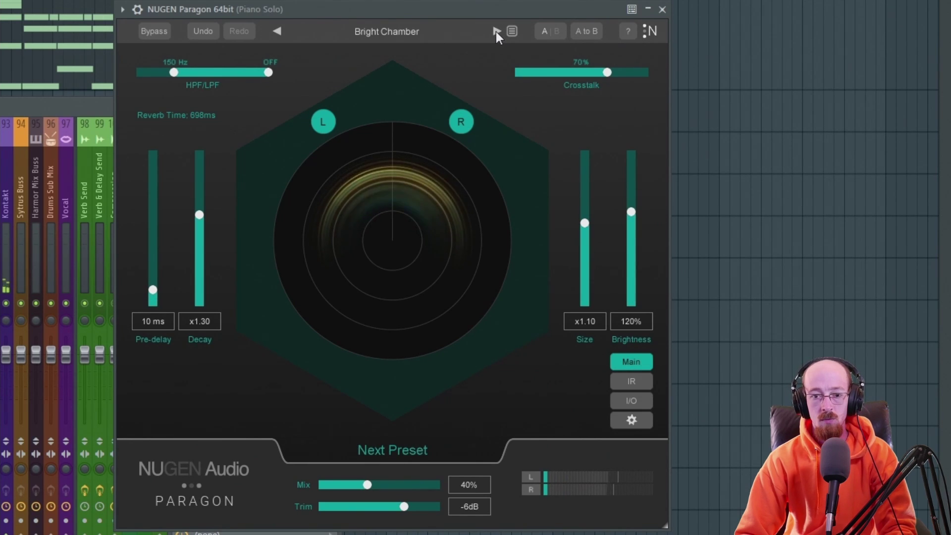
- Try a 20% mix, audition Bright Church and Bright Room at about 41%, and load the Car Interior 1 preset
{"action": "left_click_drag", "start_coordinate": [367, 485], "coordinate": [344, 486]}
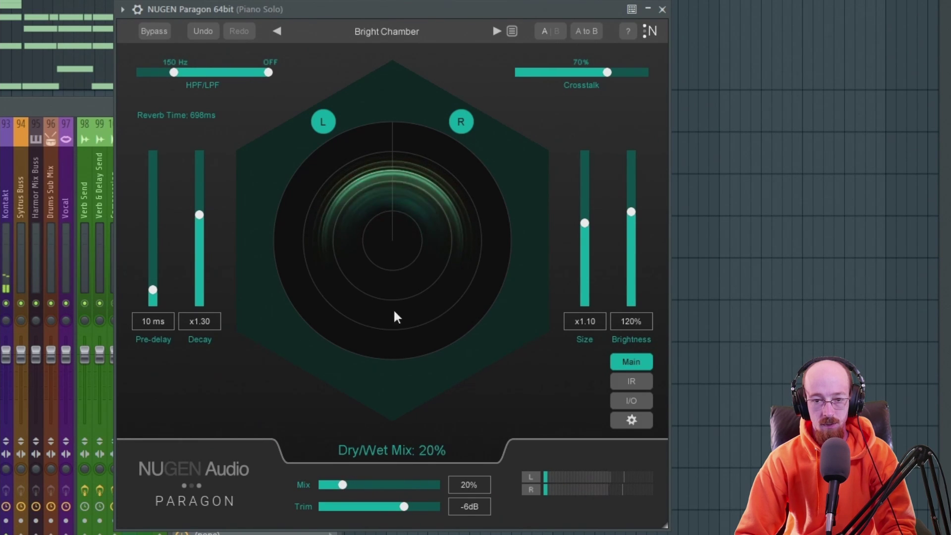
{"action": "left_click", "coordinate": [497, 31]}
{"action": "left_click_drag", "start_coordinate": [342, 485], "coordinate": [369, 483]}
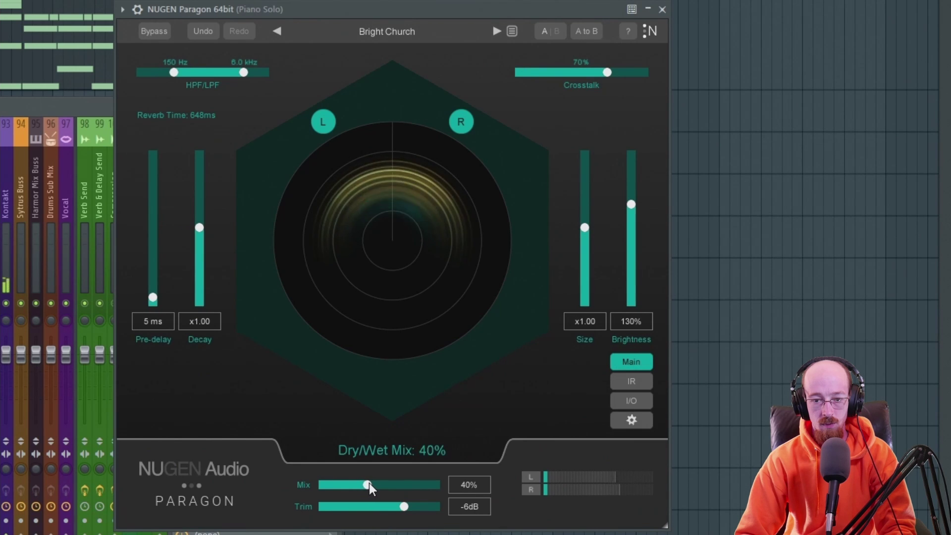
{"action": "left_click", "coordinate": [495, 30]}
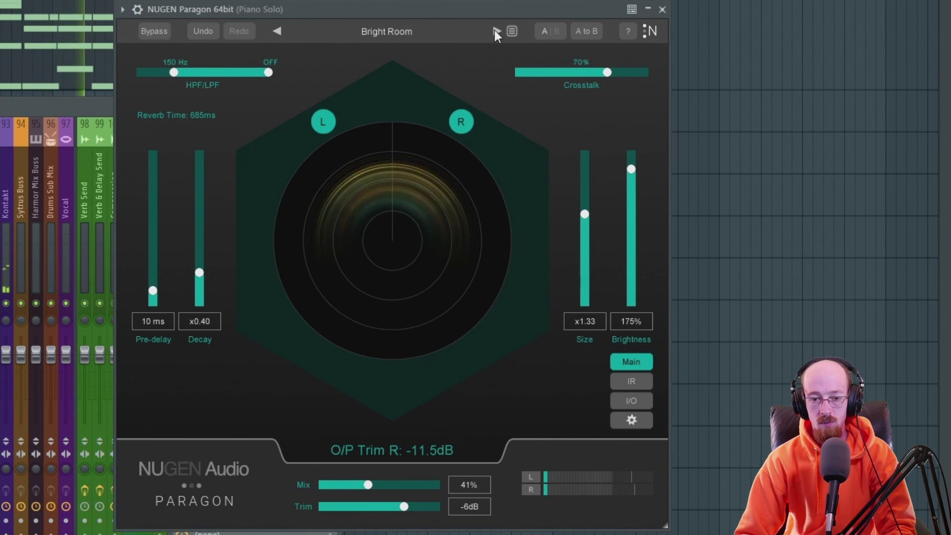
{"action": "left_click", "coordinate": [495, 31]}
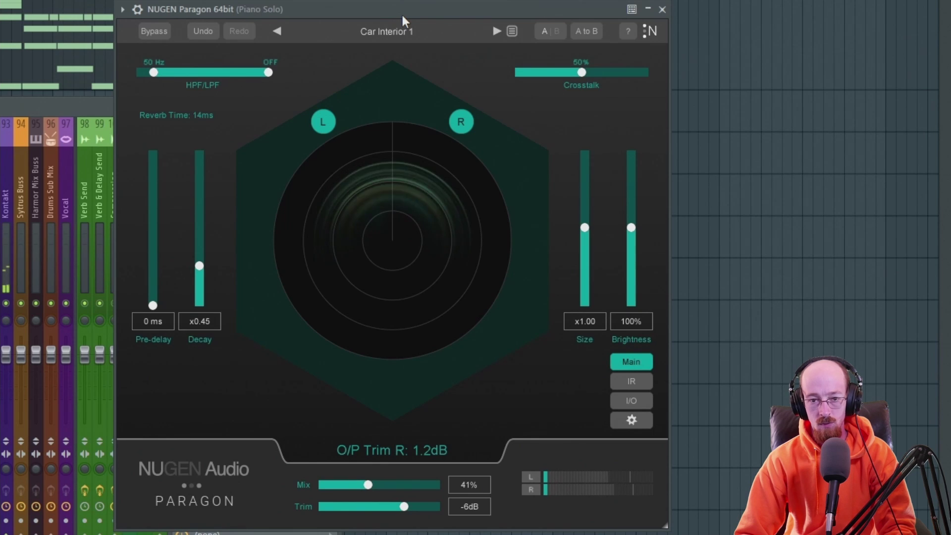
{"action": "left_click_drag", "start_coordinate": [398, 10], "coordinate": [397, 0]}
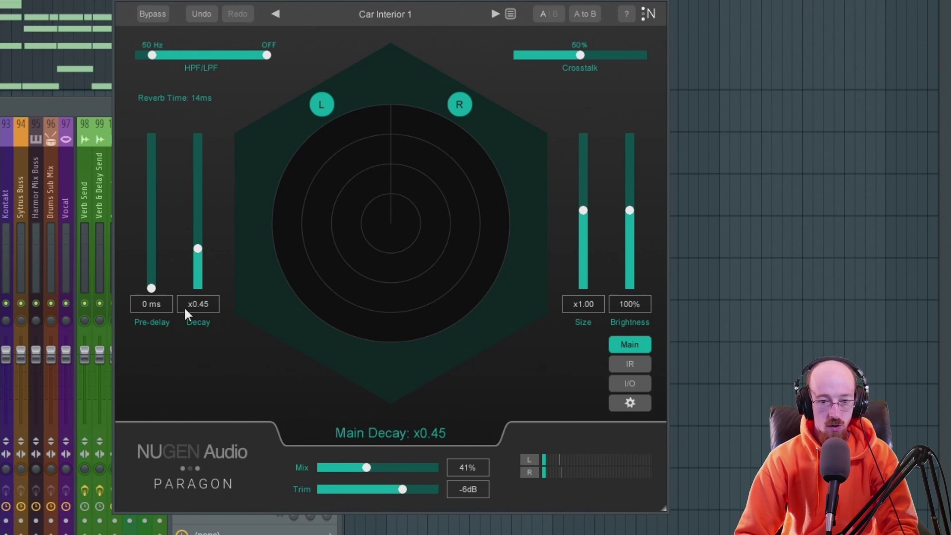
- Adjust the Car Interior 1 reverb to decay x1.67, high-pass about 65 Hz, room size x0.98 and brightness 67%
{"action": "left_click_drag", "start_coordinate": [196, 251], "coordinate": [204, 186]}
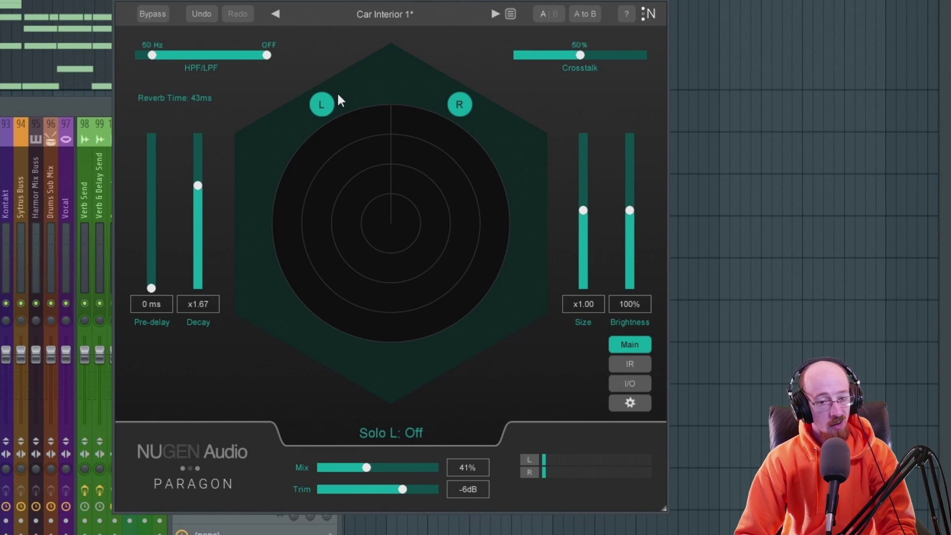
{"action": "mouse_move", "coordinate": [169, 53]}
{"action": "left_mouse_down"}
{"action": "mouse_move", "coordinate": [212, 54]}
{"action": "mouse_move", "coordinate": [158, 54]}
{"action": "left_mouse_up"}
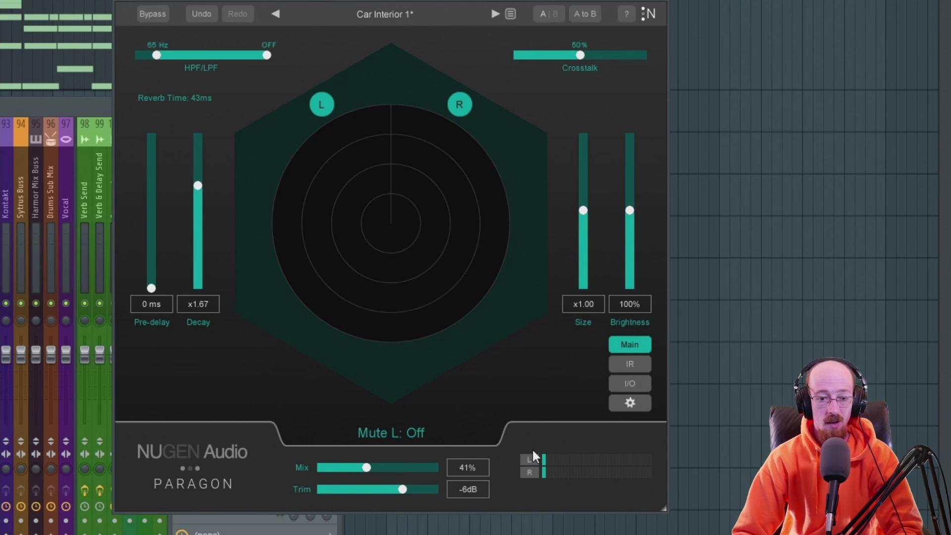
{"action": "left_click_drag", "start_coordinate": [583, 211], "coordinate": [630, 238]}
{"action": "left_click_drag", "start_coordinate": [583, 197], "coordinate": [584, 215]}
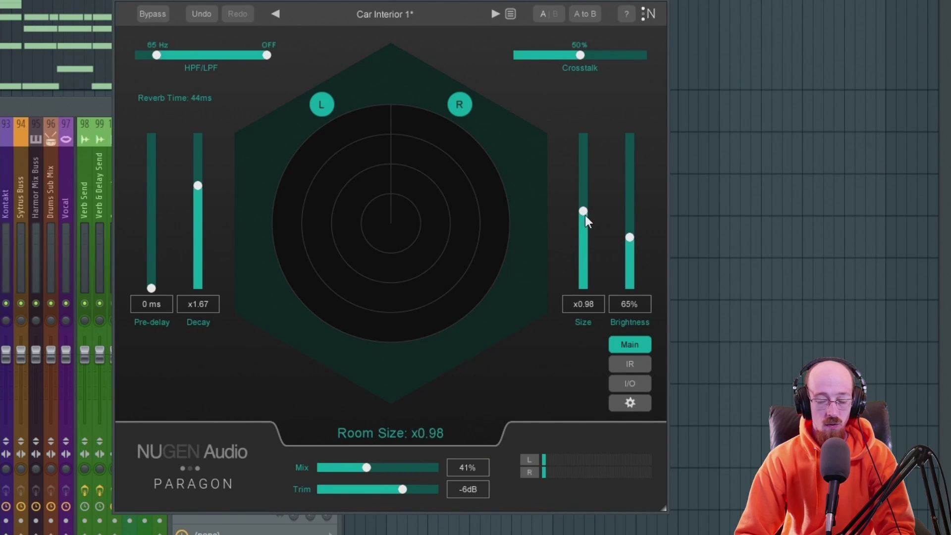
{"action": "left_click_drag", "start_coordinate": [628, 239], "coordinate": [630, 237]}
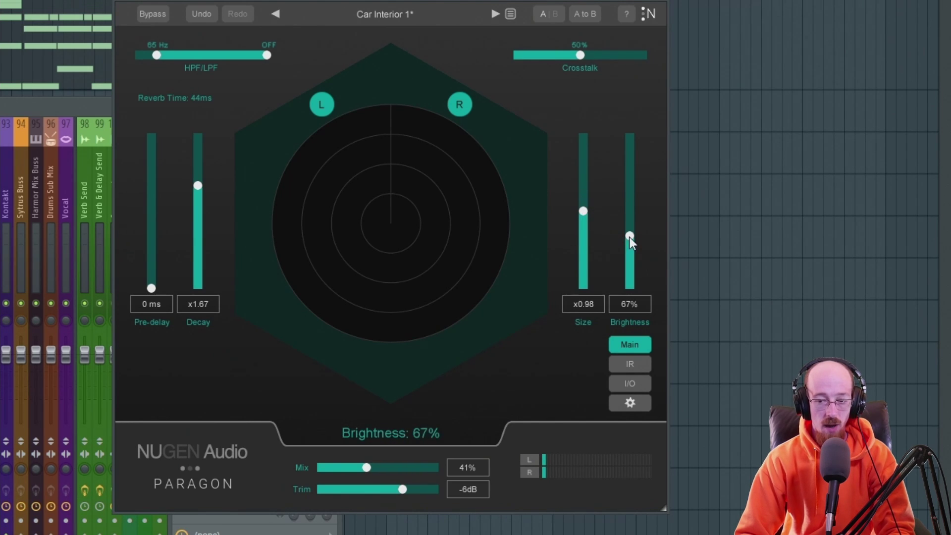
- Replace the car impulse response with the modelled IR Chamber.rvm
{"action": "left_click", "coordinate": [634, 364]}
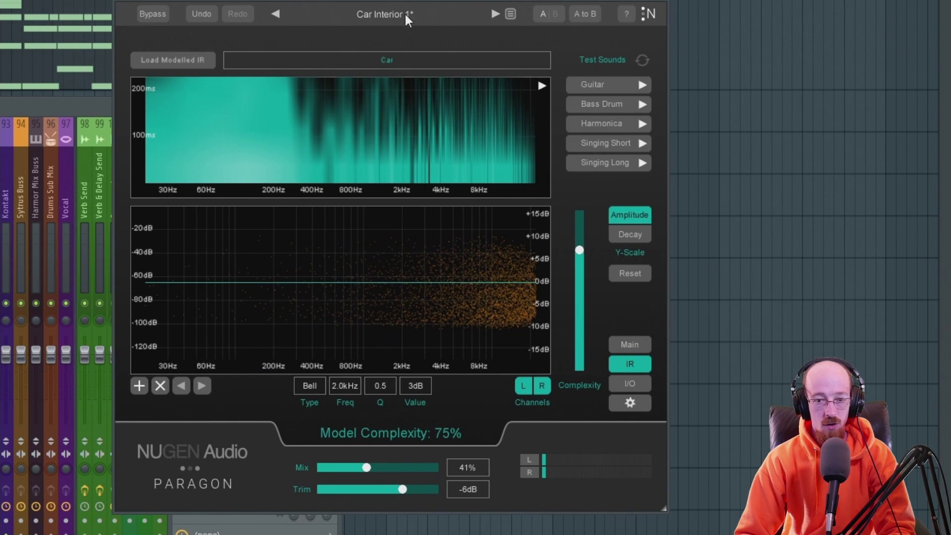
{"action": "left_click_drag", "start_coordinate": [402, 0], "coordinate": [426, 0]}
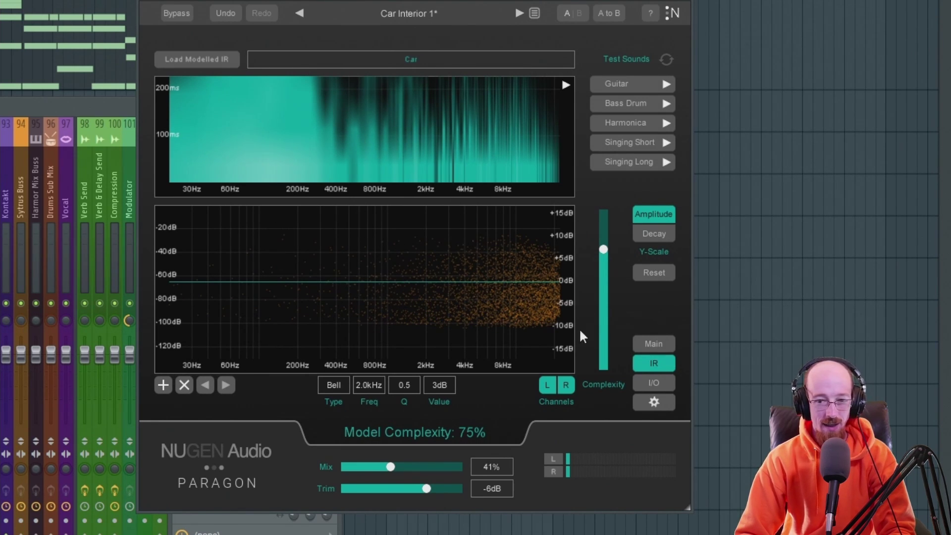
{"action": "left_click", "coordinate": [660, 346]}
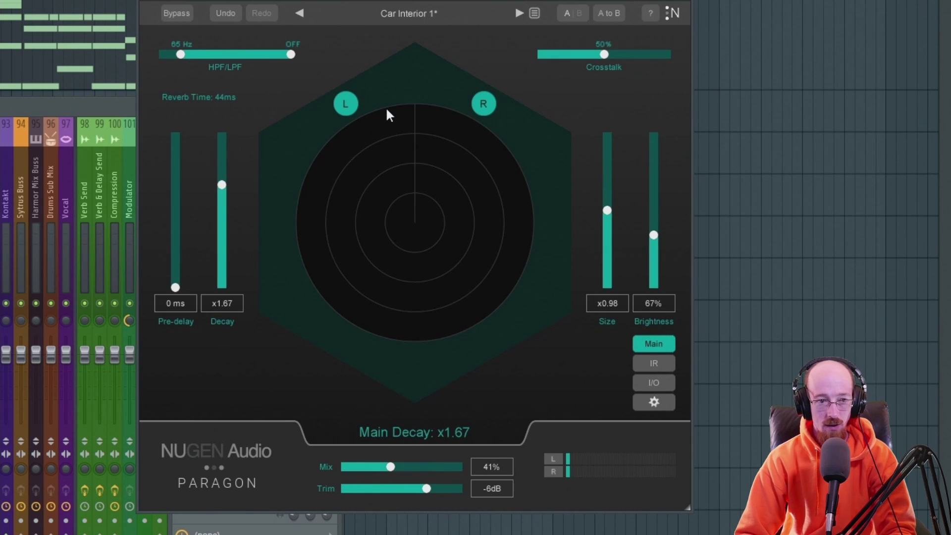
{"action": "left_click", "coordinate": [654, 363]}
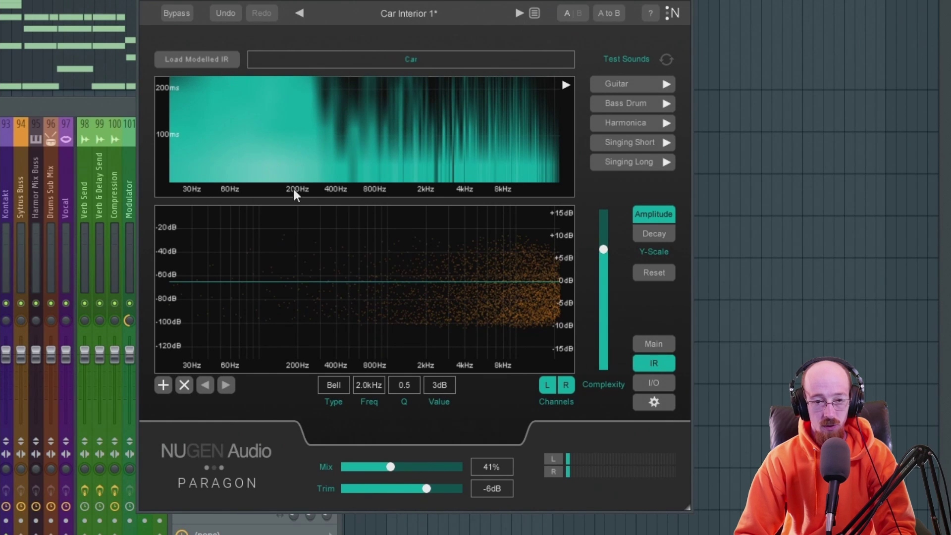
{"action": "left_click", "coordinate": [210, 58]}
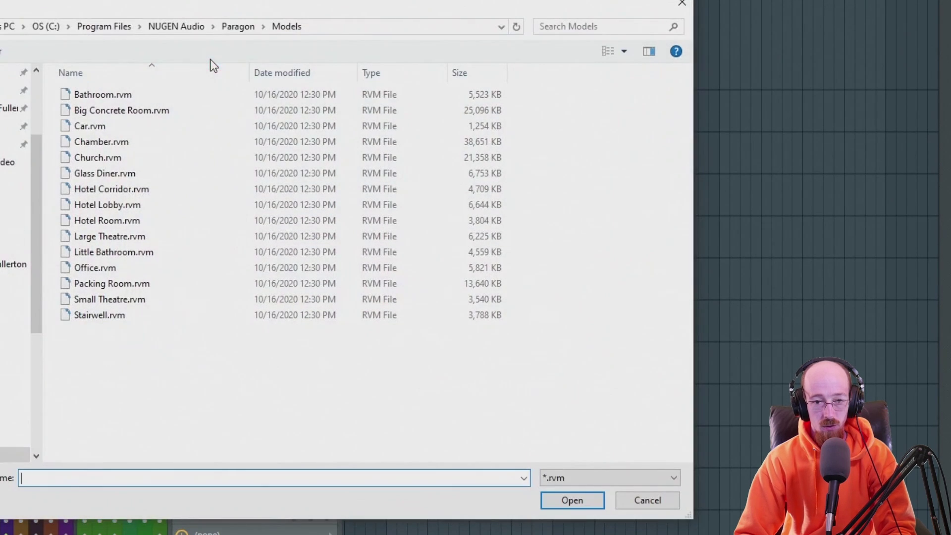
{"action": "double_click", "coordinate": [124, 142]}
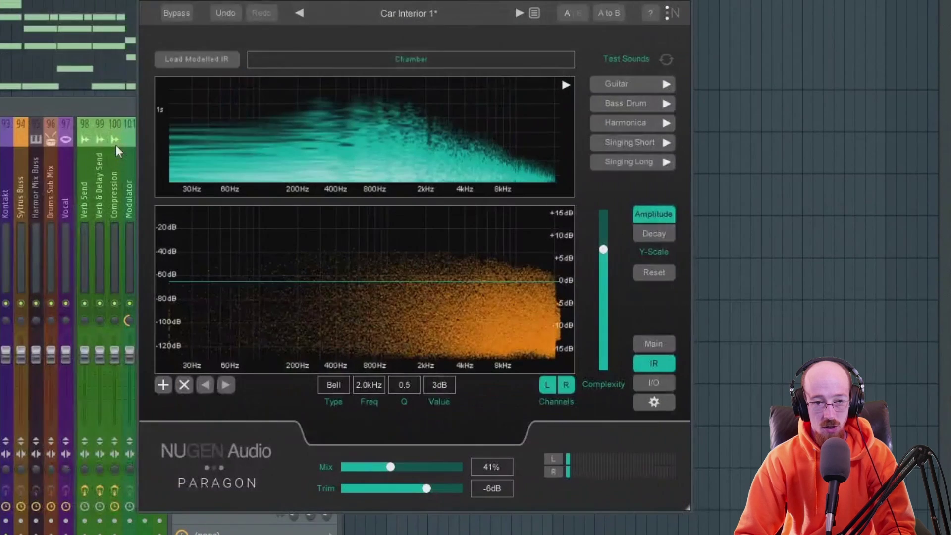
- Add a node to the IR amplitude curve at 2.1 kHz and -15 dB, and change its type to Lo Shelf
{"action": "left_click", "coordinate": [442, 282]}
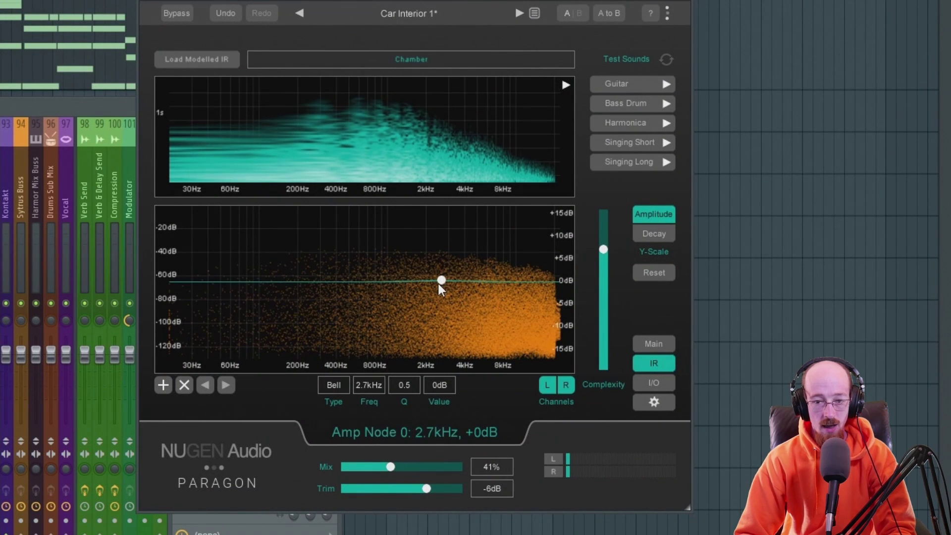
{"action": "left_click_drag", "start_coordinate": [442, 281], "coordinate": [428, 350]}
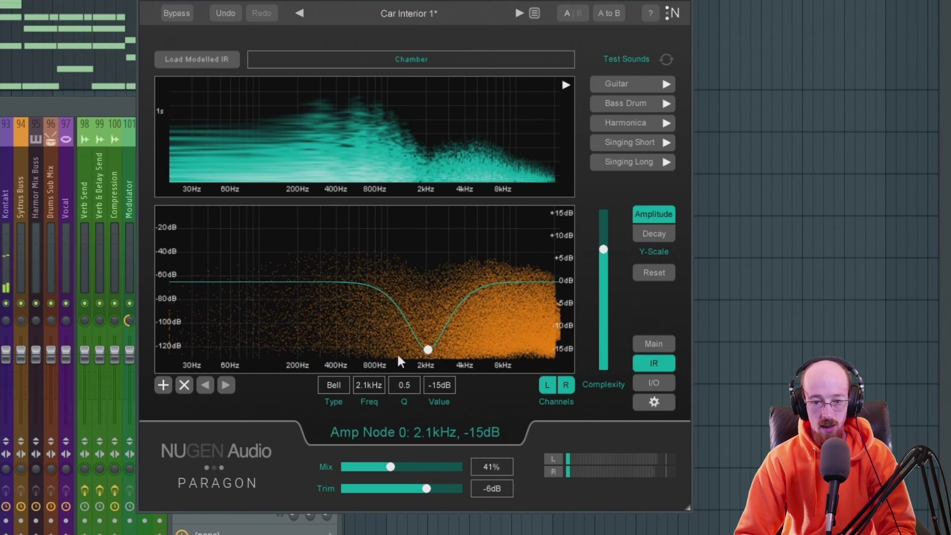
{"action": "left_click", "coordinate": [342, 385]}
{"action": "left_click", "coordinate": [334, 419]}
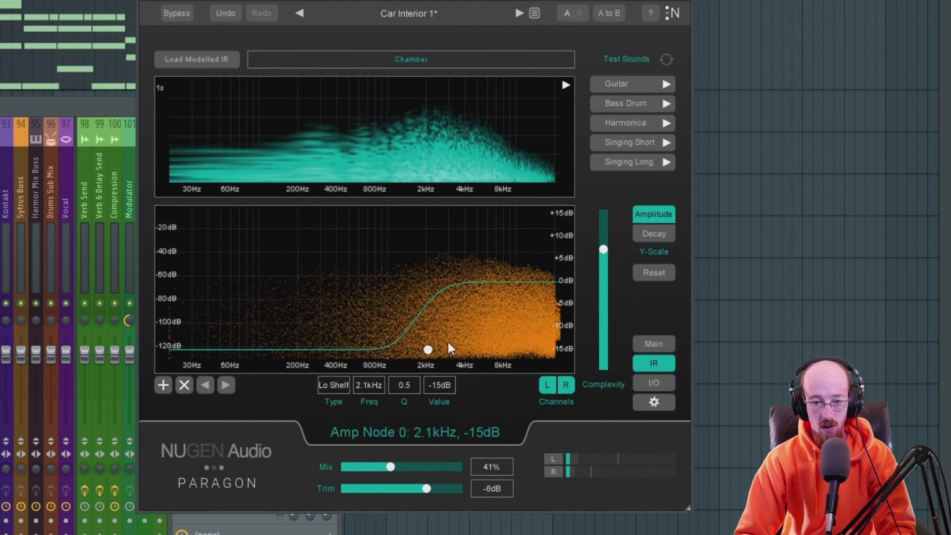
- Sweep the low-shelf node through 5.5 kHz at -14 dB and 1.9 kHz at +6 dB, settling at 911 Hz and -15 dB
{"action": "left_click_drag", "start_coordinate": [430, 350], "coordinate": [482, 345]}
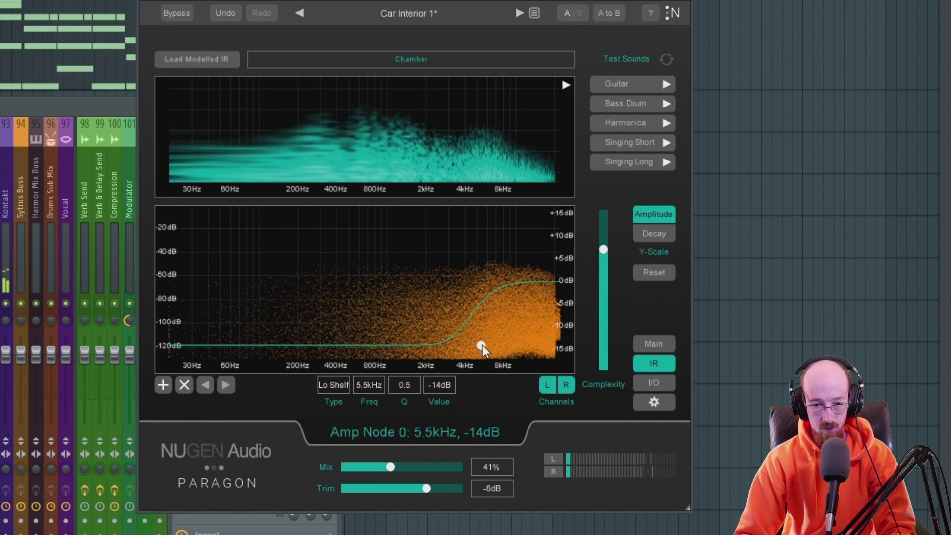
{"action": "left_click_drag", "start_coordinate": [483, 345], "coordinate": [422, 255]}
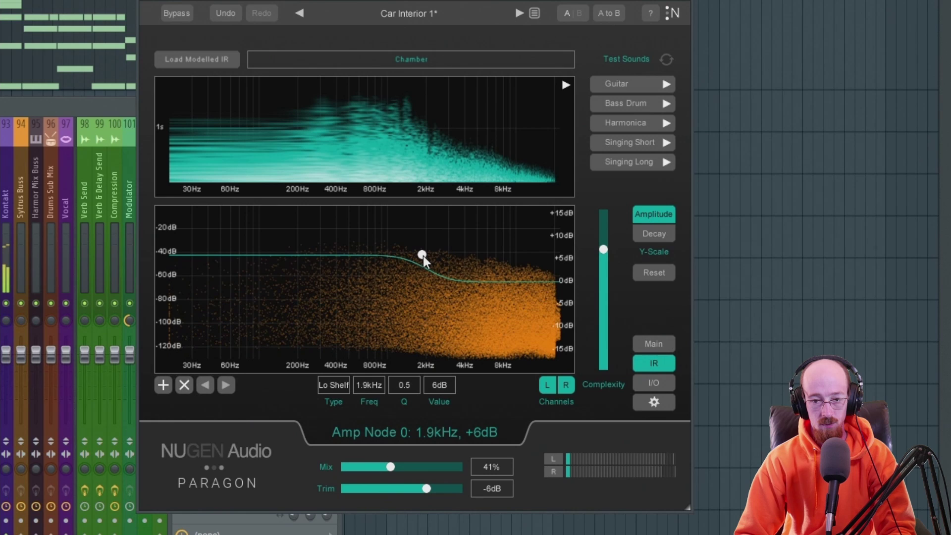
{"action": "left_click_drag", "start_coordinate": [423, 255], "coordinate": [383, 350]}
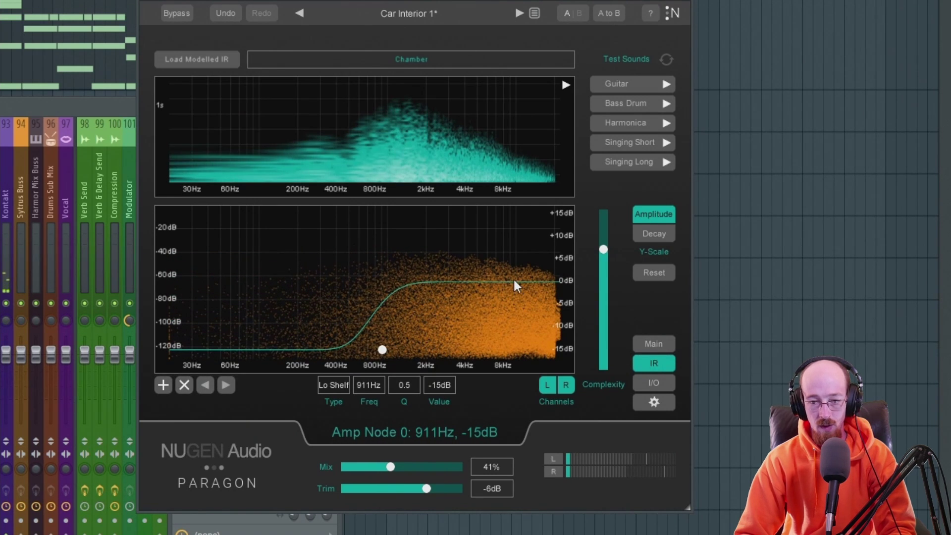
- Add a second bell node at 8.1 kHz and +8 dB, and sweep it via 6.2 kHz to 3.1 kHz and +14 dB
{"action": "left_click_drag", "start_coordinate": [513, 281], "coordinate": [504, 247]}
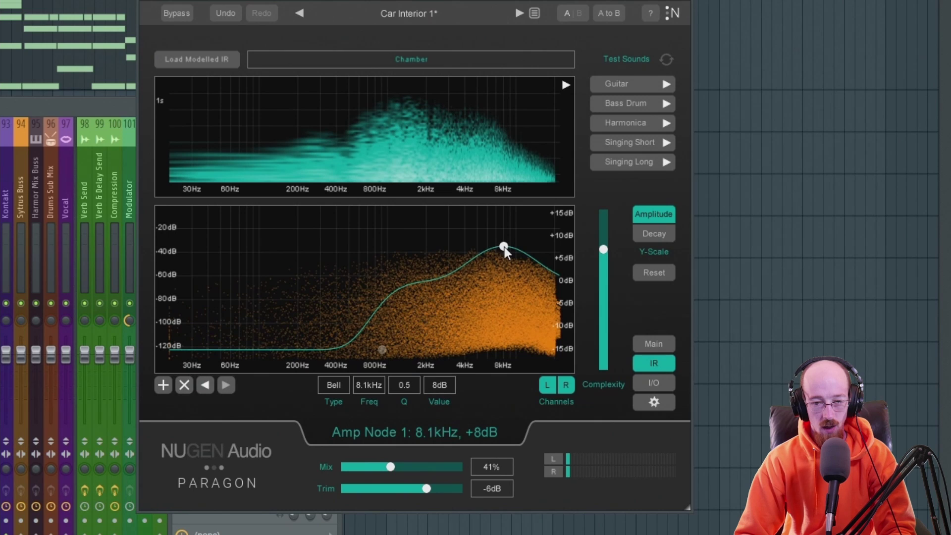
{"action": "left_click_drag", "start_coordinate": [501, 249], "coordinate": [490, 229]}
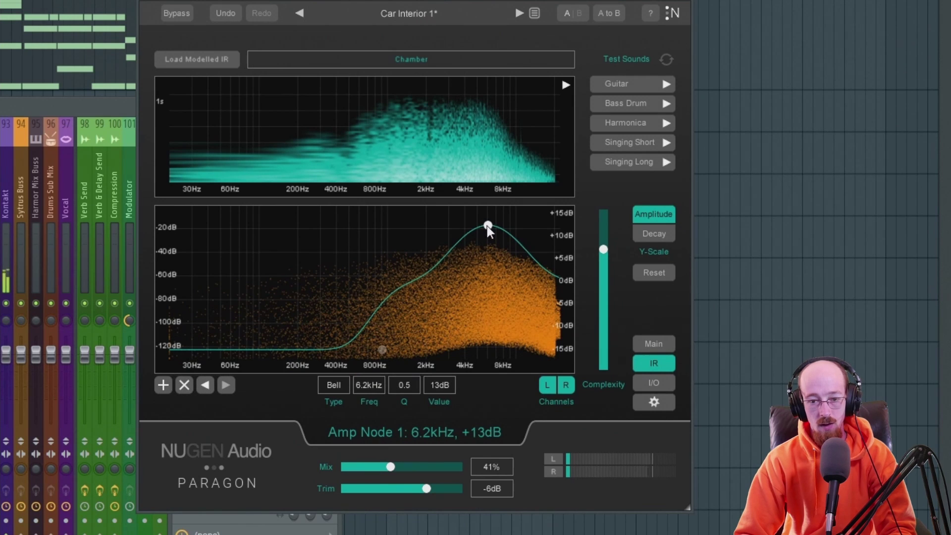
{"action": "left_click_drag", "start_coordinate": [487, 225], "coordinate": [450, 222]}
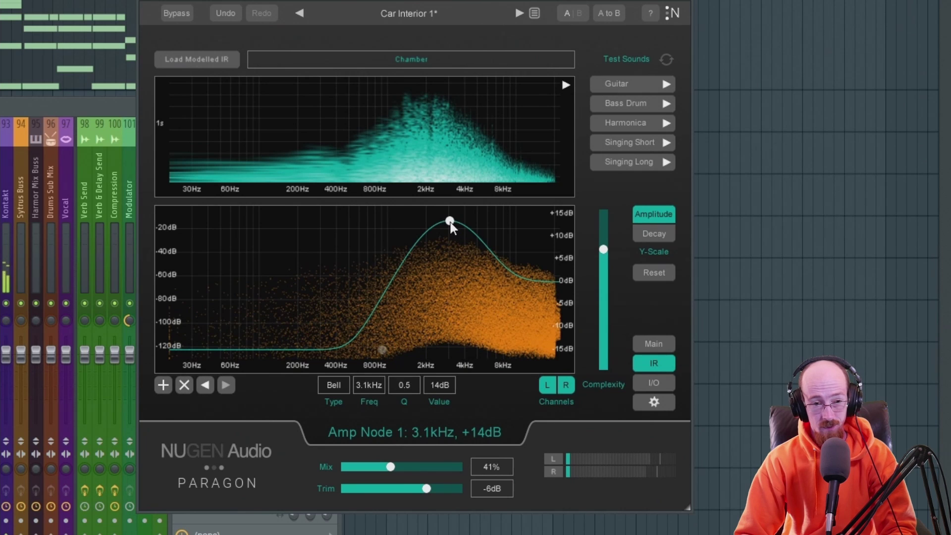
- Sweep the bell node on the amplitude curve through 9.4 kHz at +15 dB, settling at 3.9 kHz and +2 dB
{"action": "left_click_drag", "start_coordinate": [452, 222], "coordinate": [512, 213]}
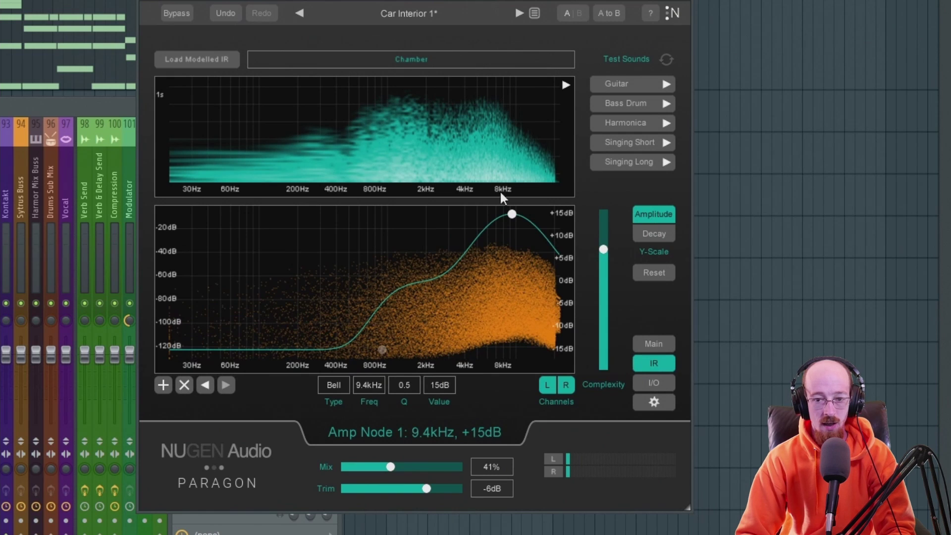
{"action": "left_click_drag", "start_coordinate": [512, 218], "coordinate": [463, 273]}
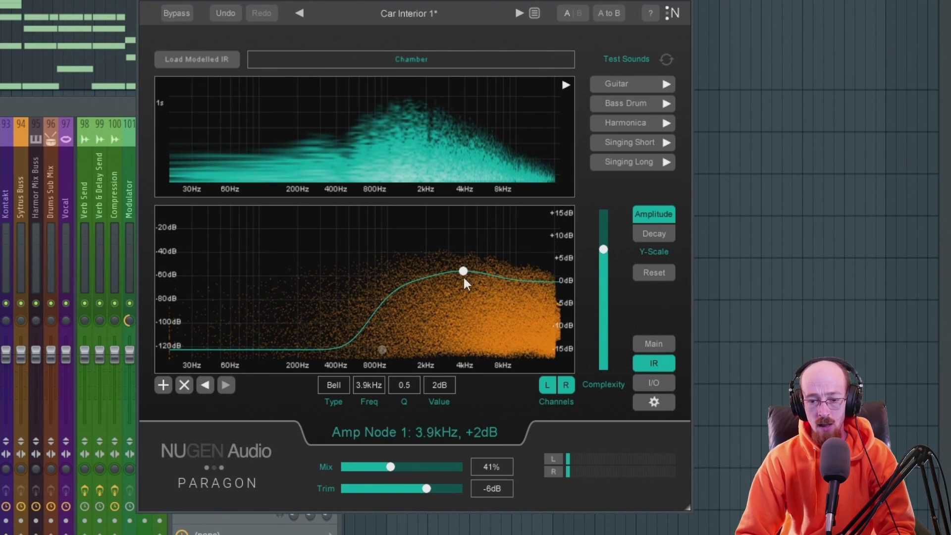
- Shape the decay curve with a bell node boosted to x4.19 at 7.6 kHz and pulled down fully, plus another at 852 Hz and x4.41
{"action": "left_click", "coordinate": [661, 234]}
{"action": "left_click_drag", "start_coordinate": [422, 287], "coordinate": [501, 224]}
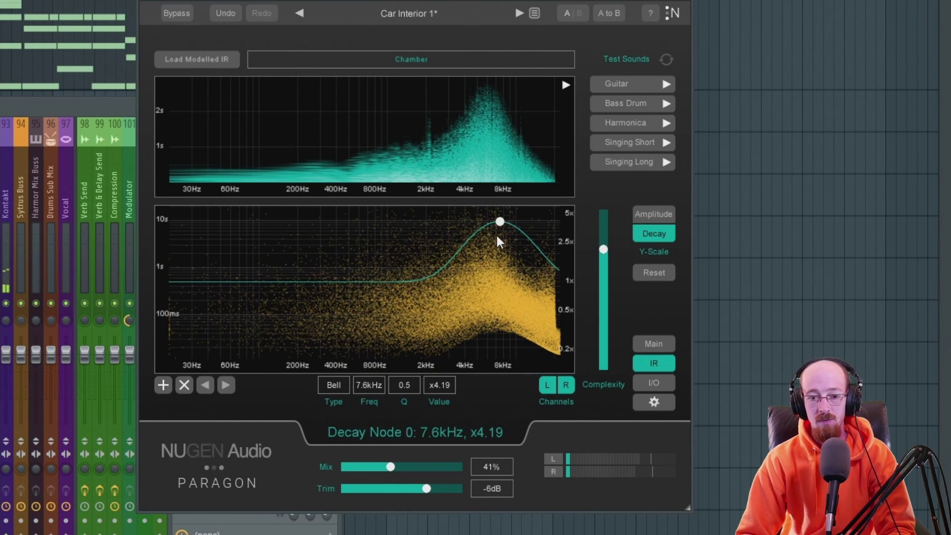
{"action": "left_click_drag", "start_coordinate": [499, 223], "coordinate": [494, 366]}
{"action": "left_click_drag", "start_coordinate": [394, 286], "coordinate": [379, 220]}
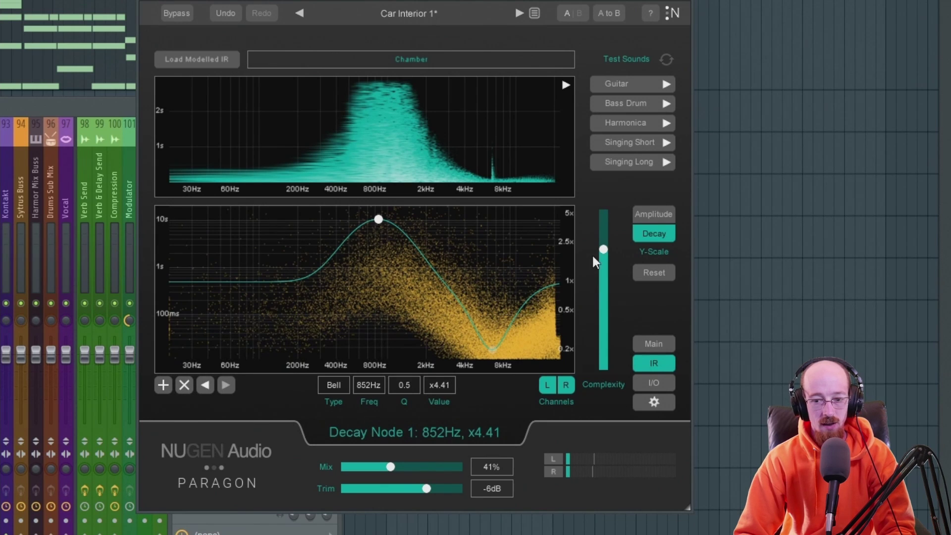
- Sweep the model complexity down through 28% to 0%, and raise it to 100%, to hear its effect
{"action": "mouse_move", "coordinate": [603, 249]}
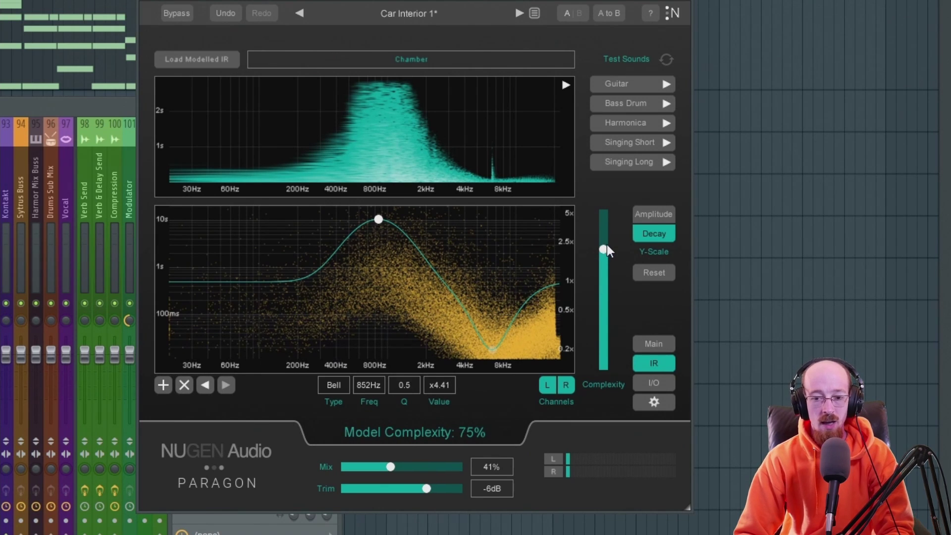
{"action": "left_click_drag", "start_coordinate": [604, 249], "coordinate": [602, 331]}
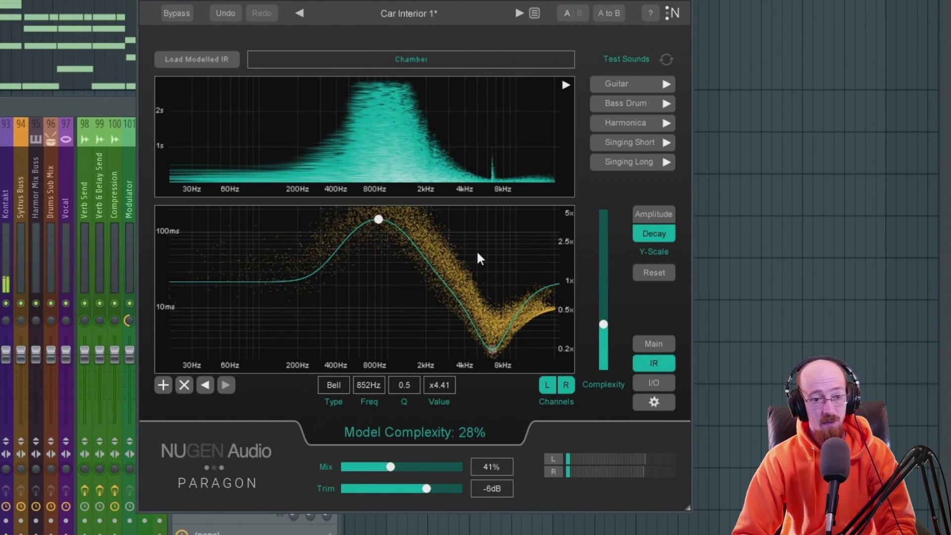
{"action": "left_click_drag", "start_coordinate": [604, 327], "coordinate": [604, 380]}
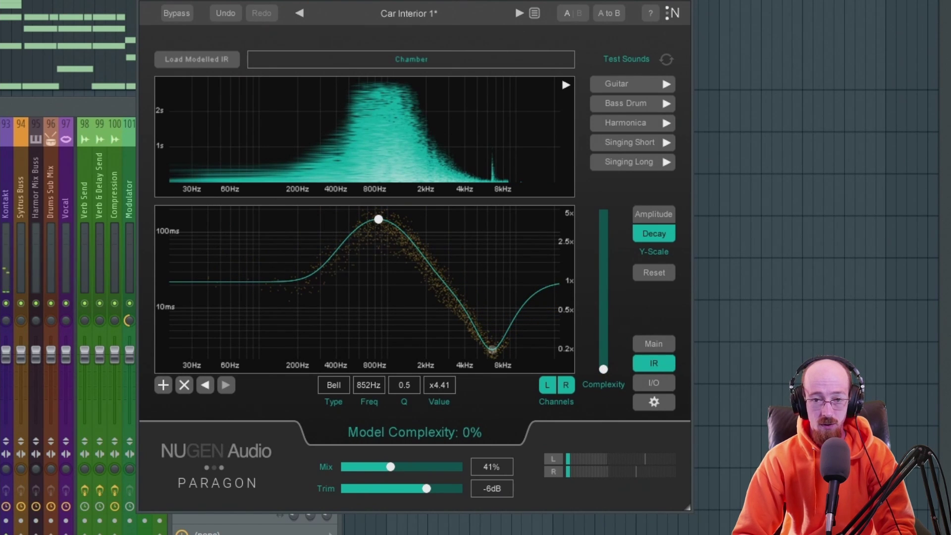
{"action": "left_click_drag", "start_coordinate": [450, 1], "coordinate": [450, 0]}
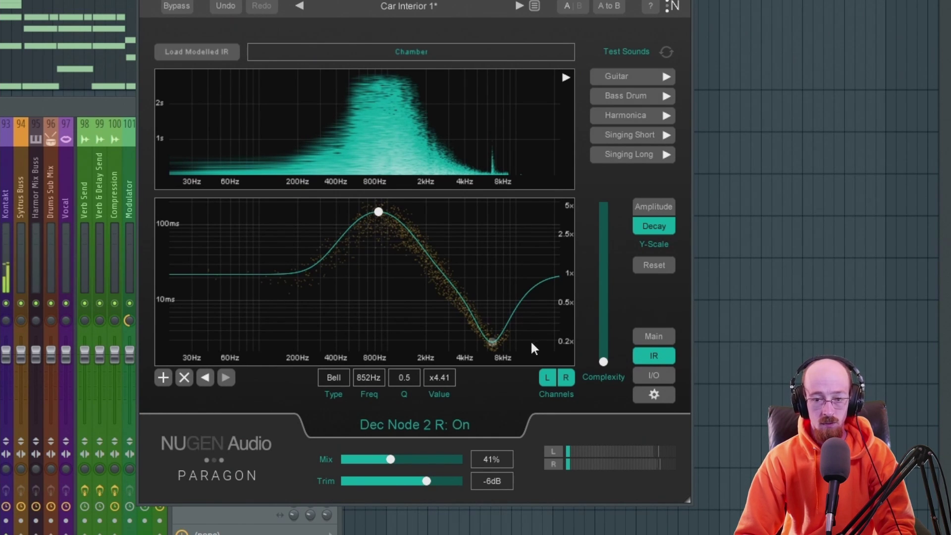
{"action": "left_click_drag", "start_coordinate": [605, 362], "coordinate": [552, 226]}
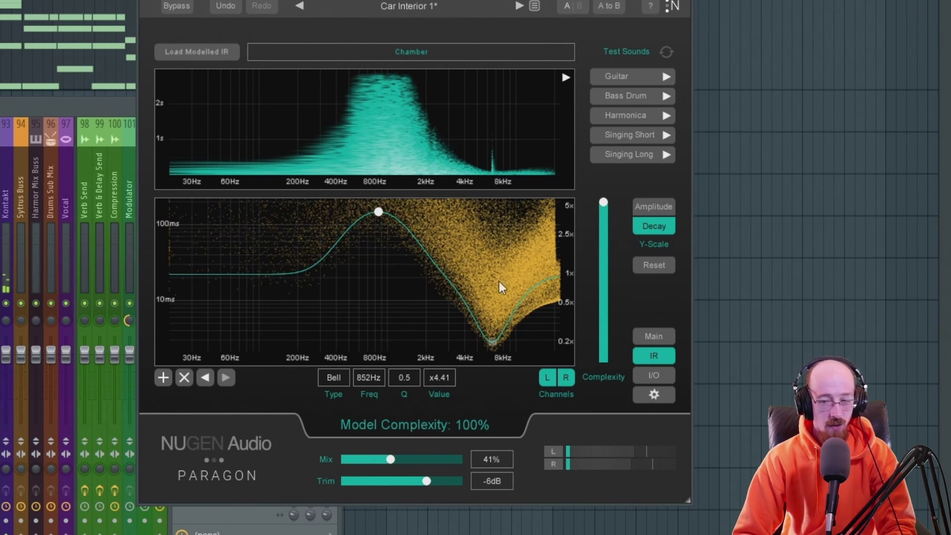
- Set the model complexity to 72% and reset the decay curve
{"action": "left_click_drag", "start_coordinate": [376, 212], "coordinate": [355, 276]}
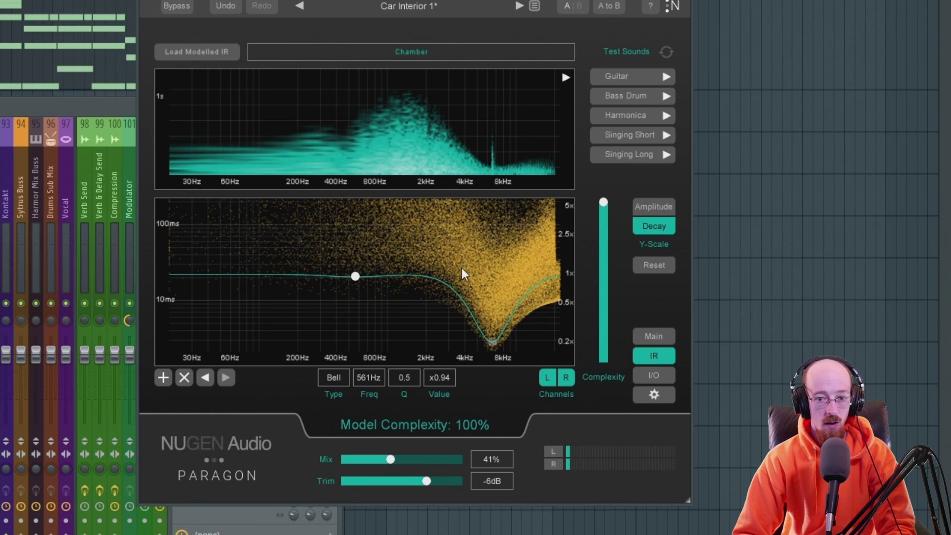
{"action": "left_click_drag", "start_coordinate": [603, 204], "coordinate": [604, 245]}
{"action": "left_click", "coordinate": [653, 264]}
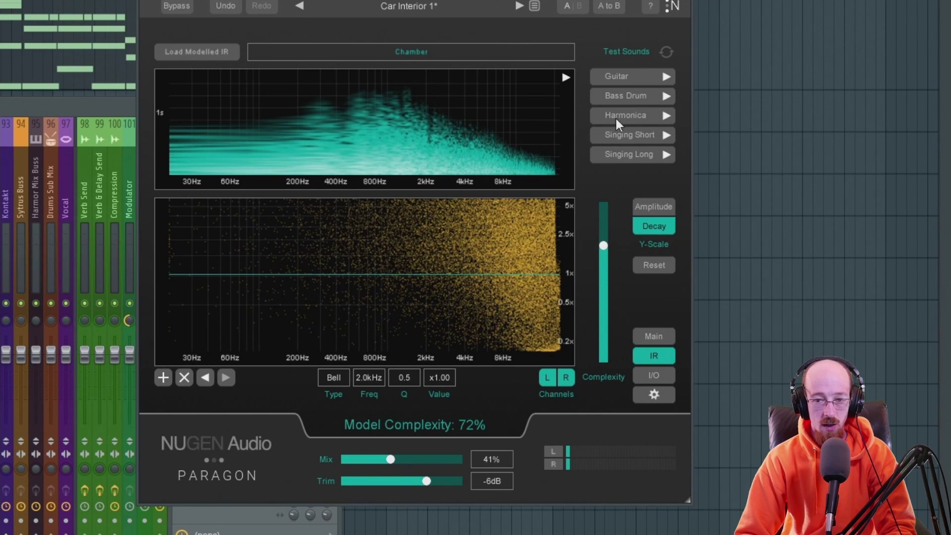
- Audition the Guitar and Singing Long test sounds through the impulse response
{"action": "left_click", "coordinate": [667, 77]}
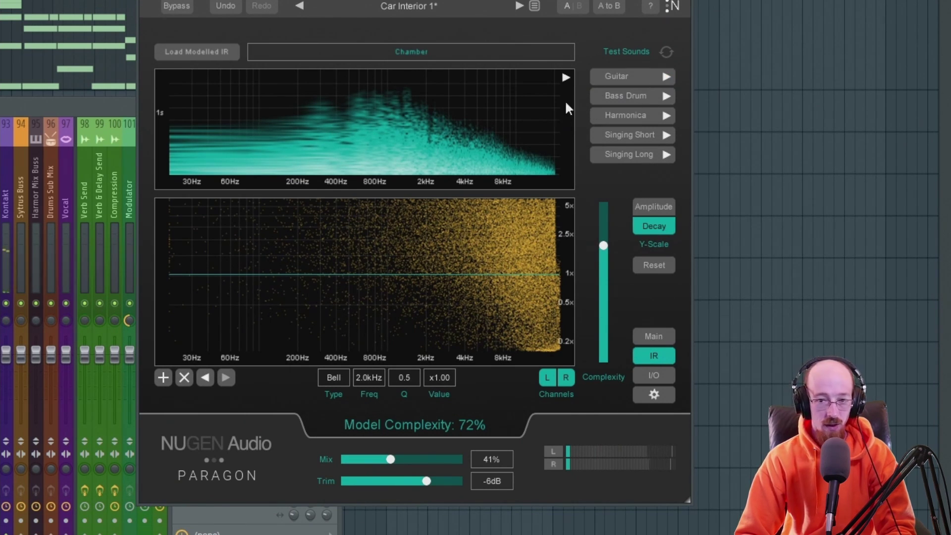
{"action": "left_click", "coordinate": [649, 157]}
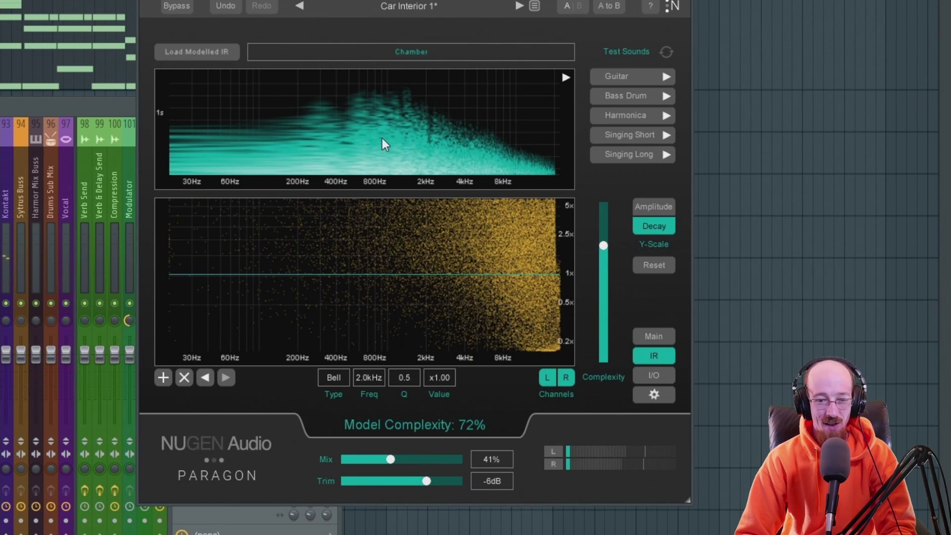
- Compare the per-channel I/O filters, pre-delay, decay and crosstalk with the global main controls
{"action": "left_click", "coordinate": [654, 376]}
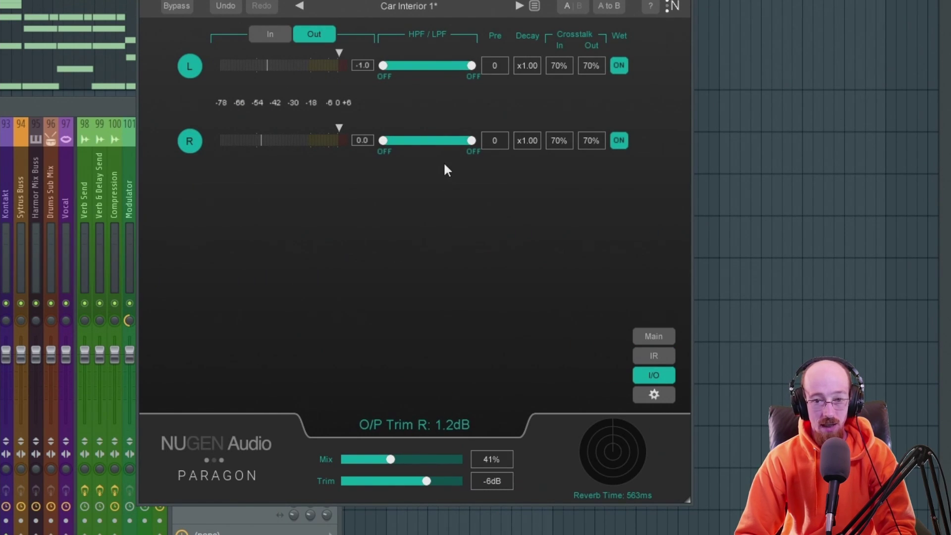
{"action": "left_click", "coordinate": [653, 338]}
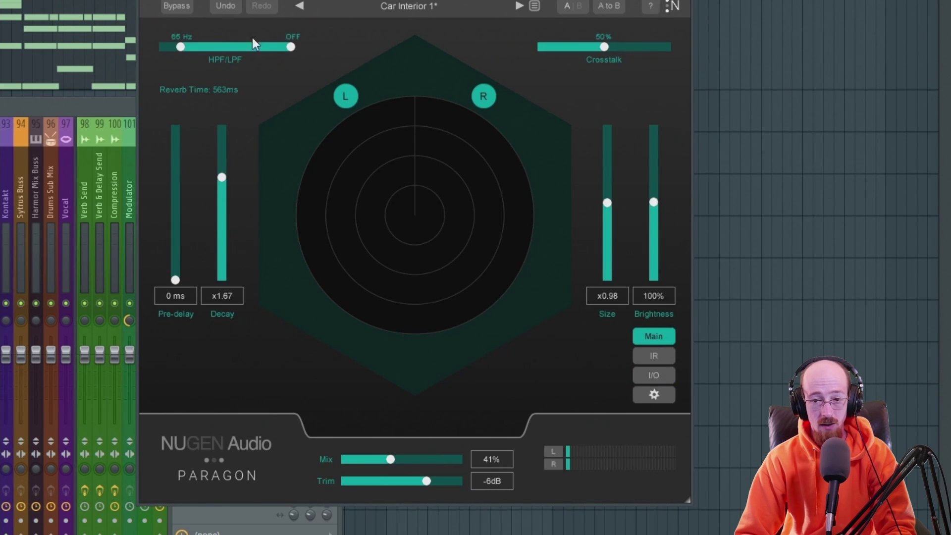
{"action": "left_click", "coordinate": [652, 375]}
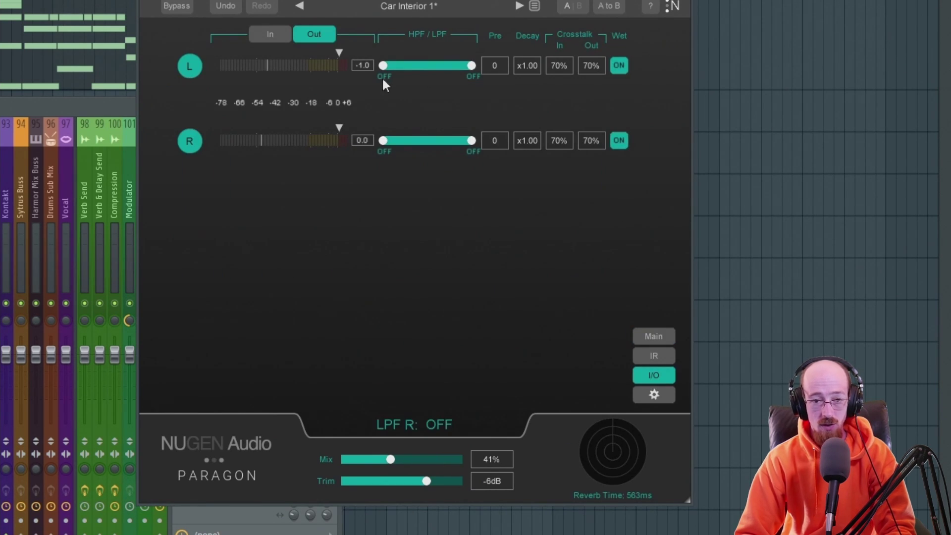
{"action": "left_click", "coordinate": [666, 341]}
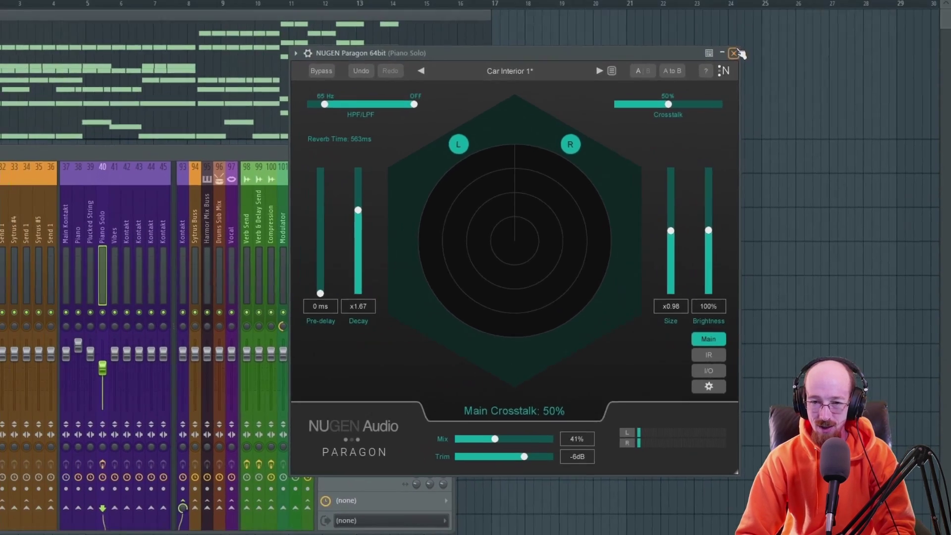
- Close the reverb window and remove the reverb from slot 1 of the Piano Solo mixer track
{"action": "left_click", "coordinate": [700, 4]}
{"action": "left_click", "coordinate": [221, 227]}
{"action": "left_click", "coordinate": [466, 286]}
{"action": "left_click", "coordinate": [524, 303]}
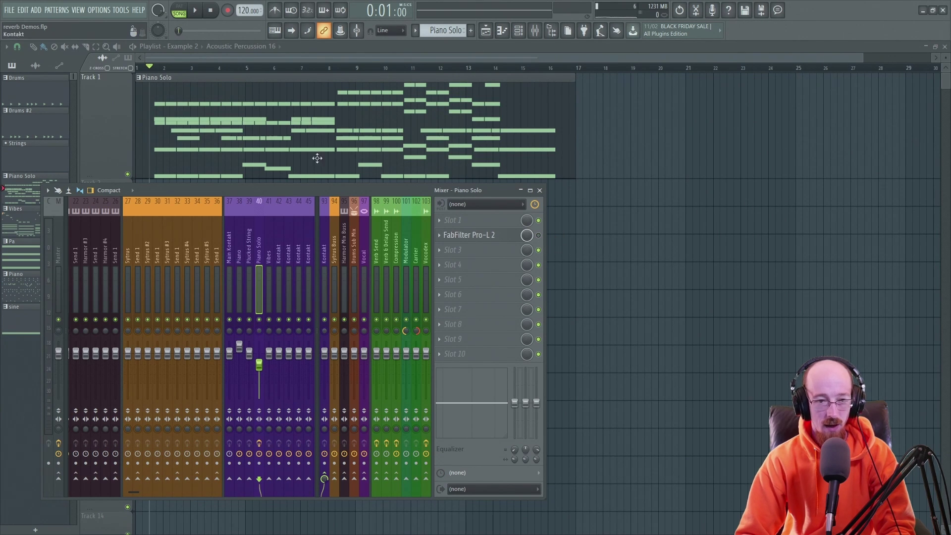
- Switch the playlist to the Example 1 arrangement and return the playhead to the start
{"action": "left_click", "coordinate": [239, 46]}
{"action": "left_click", "coordinate": [177, 46]}
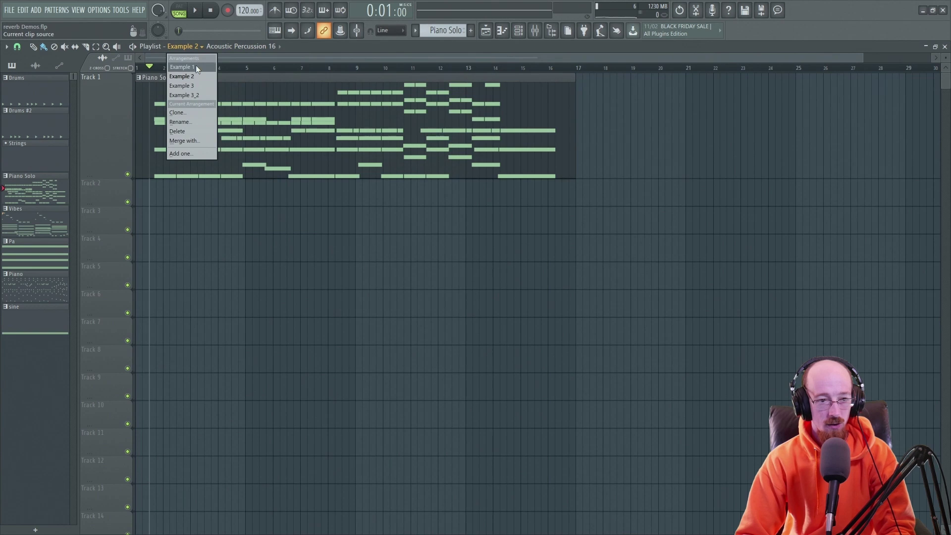
{"action": "left_click", "coordinate": [195, 67]}
{"action": "left_click", "coordinate": [139, 67]}
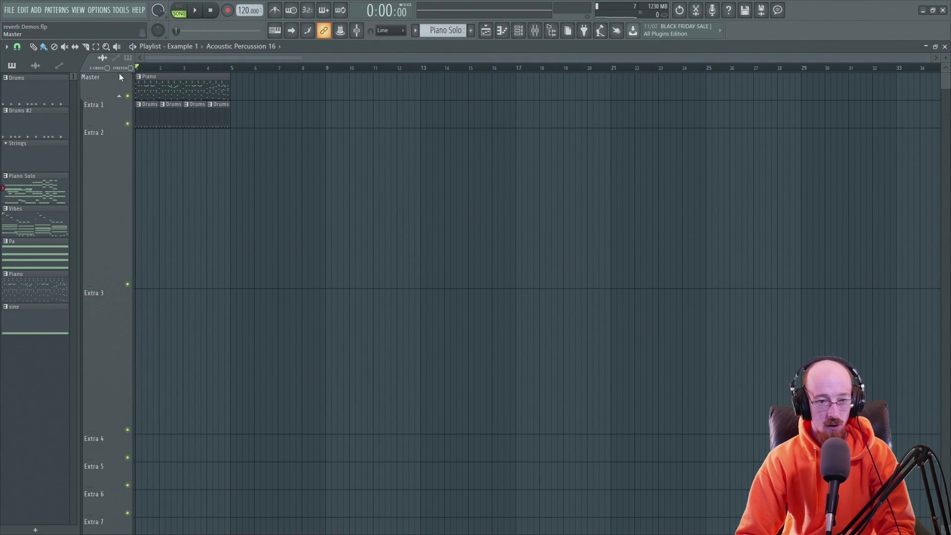
- Show the mixer over the playlist and play the arrangement to check which tracks carry signal
{"action": "left_click", "coordinate": [535, 30]}
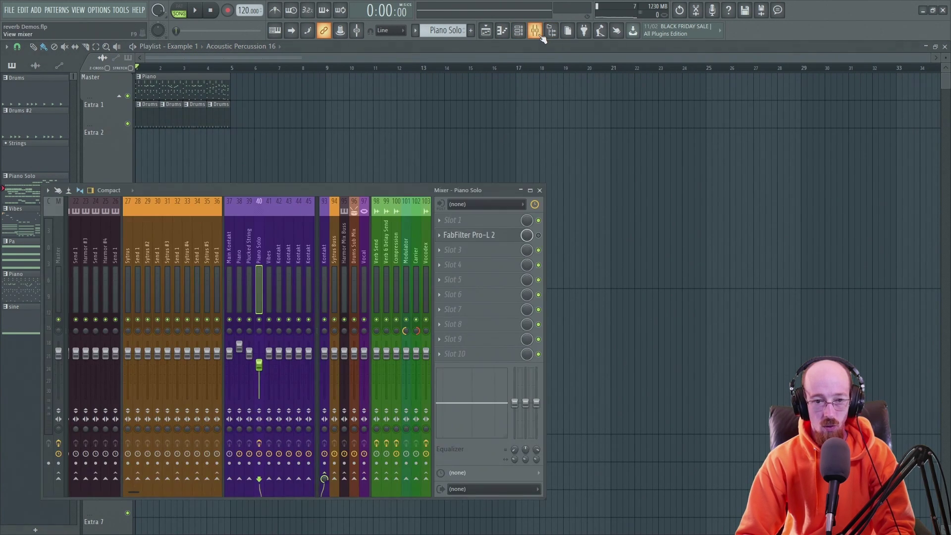
{"action": "left_click_drag", "start_coordinate": [368, 190], "coordinate": [503, 171]}
{"action": "key", "text": "space"}
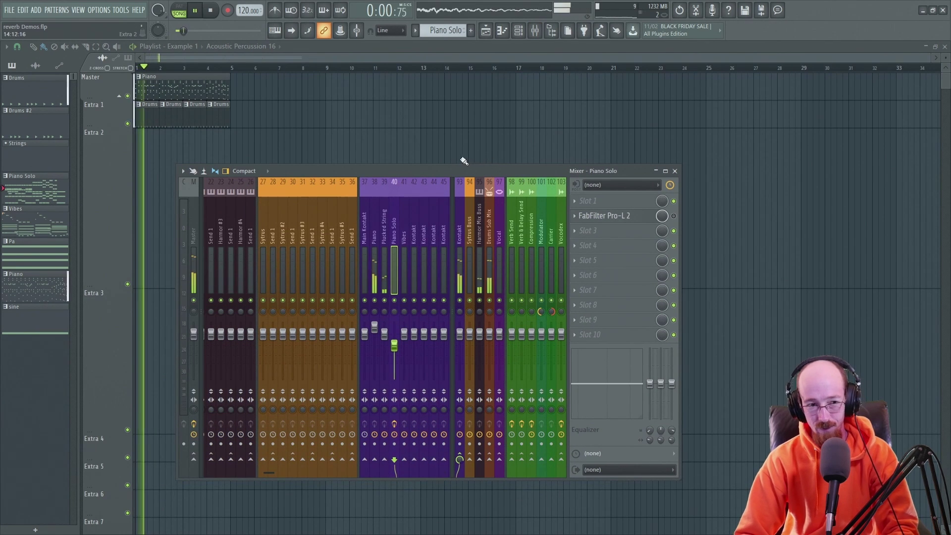
{"action": "scroll", "coordinate": [356, 208], "scroll_direction": "up", "scroll_amount": 7}
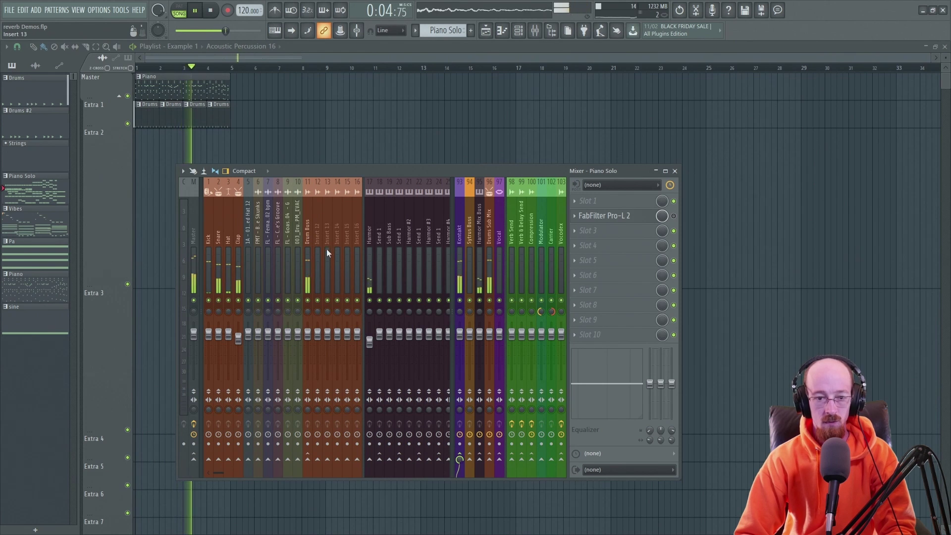
{"action": "key", "text": "space"}
- Solo the Plucked String mixer track and audition it
{"action": "scroll", "coordinate": [303, 233], "scroll_direction": "down", "scroll_amount": 9}
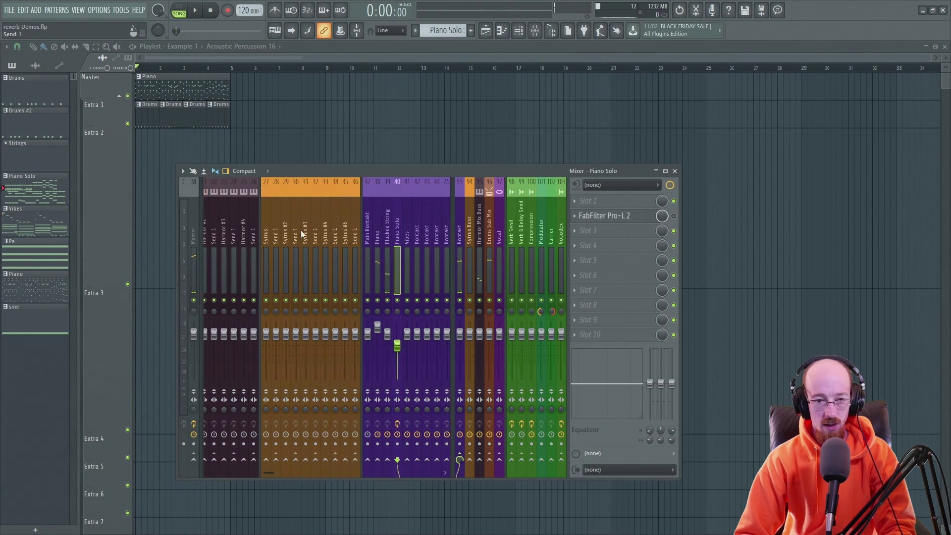
{"action": "left_click", "coordinate": [328, 237]}
{"action": "key", "text": "space"}
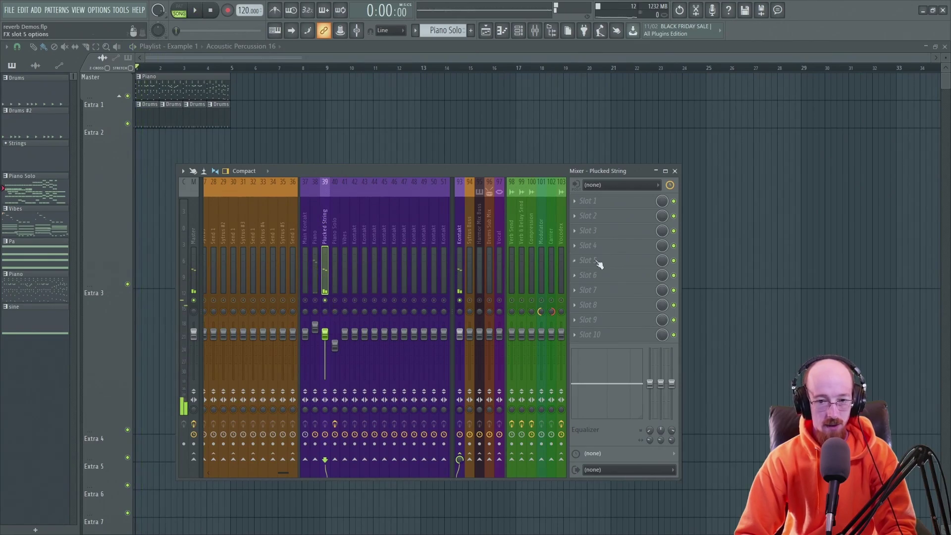
- Search the plugin picker for "para" and load NUGEN Paragon 64bit onto the Plucked String track
{"action": "key", "text": "alt+p"}
{"action": "type", "text": "para"}
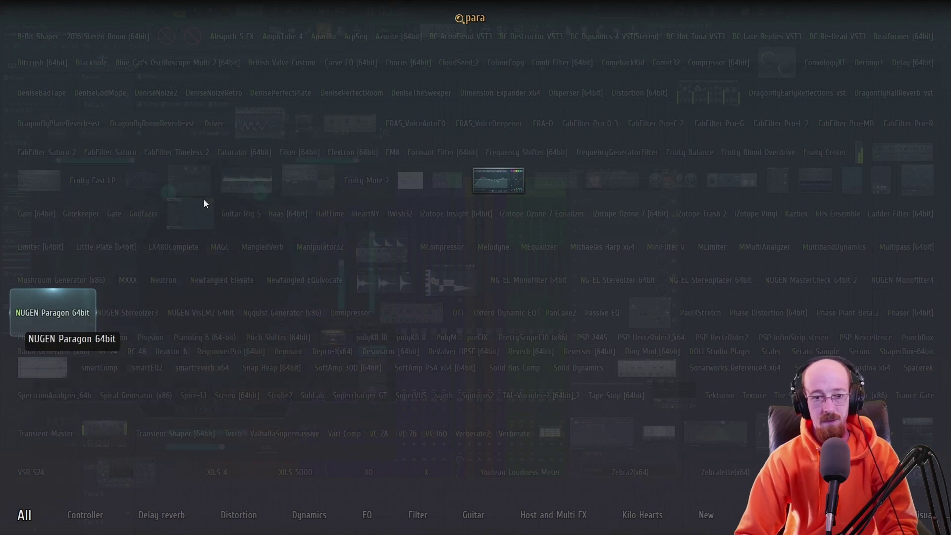
{"action": "key", "text": "Return"}
{"action": "left_click_drag", "start_coordinate": [235, 116], "coordinate": [612, 119]}
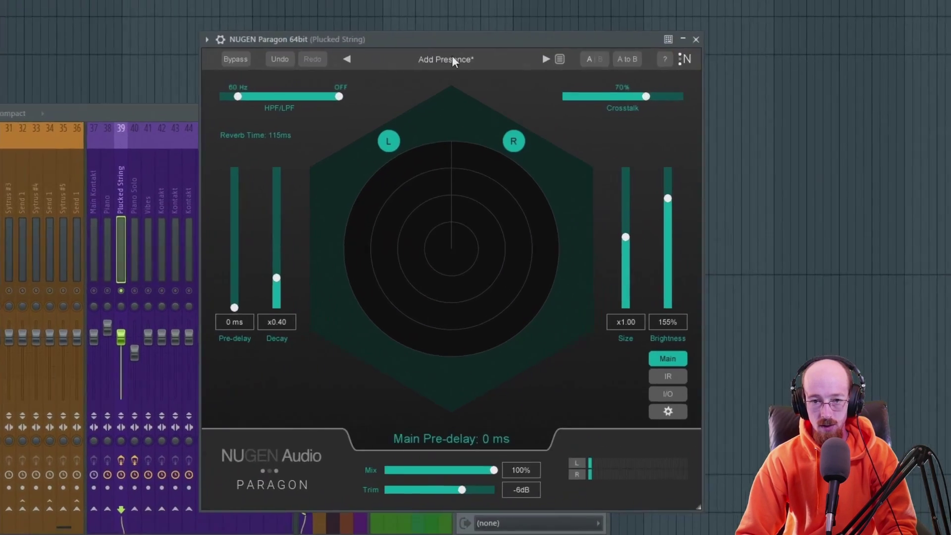
- Examine the list of installed reverb presets, keeping Add Presence loaded
{"action": "left_click", "coordinate": [601, 135]}
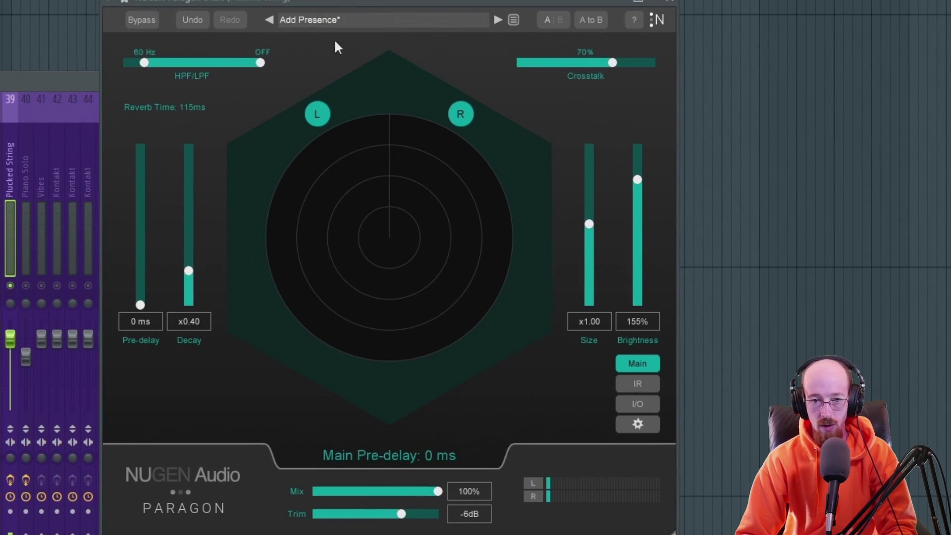
{"action": "left_click", "coordinate": [372, 52]}
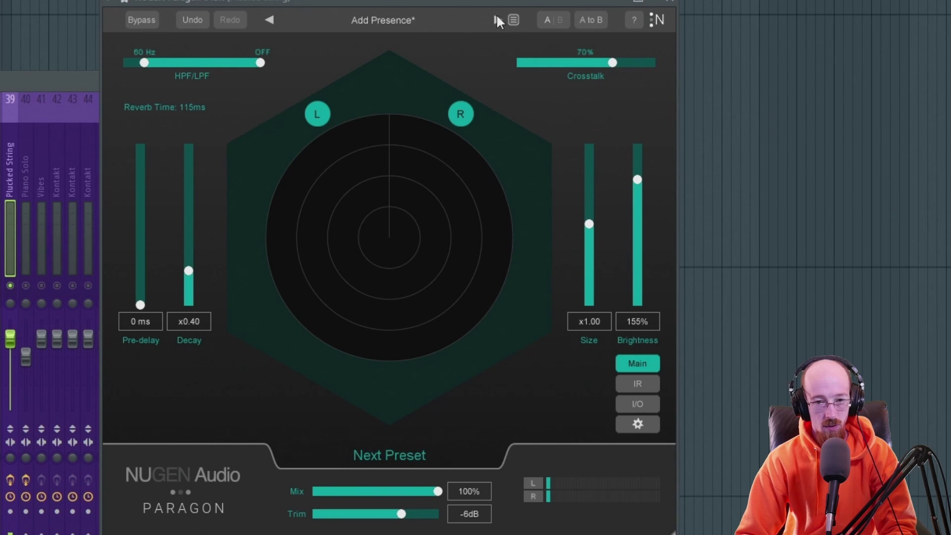
{"action": "left_click", "coordinate": [513, 20]}
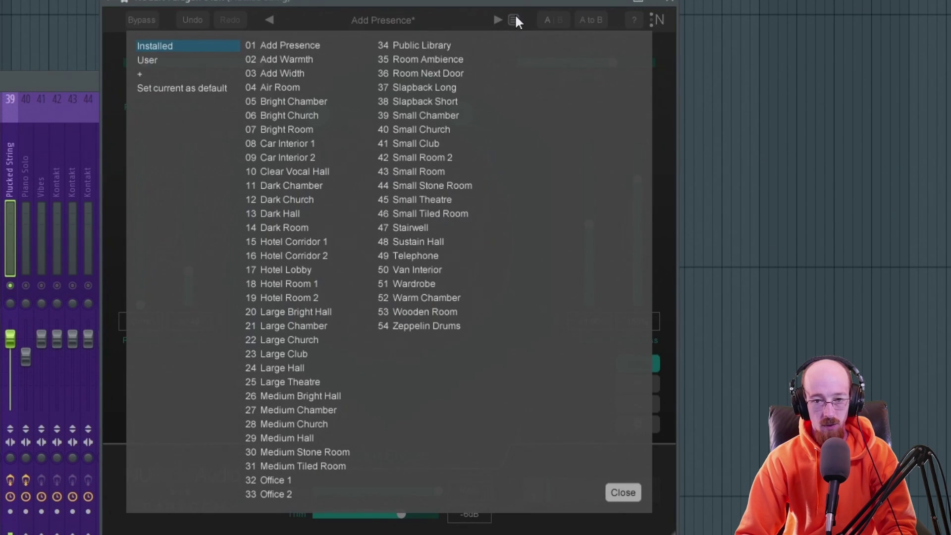
{"action": "left_click", "coordinate": [617, 491]}
- Replace the reverb's modelled impulse response with Glass Diner.rvm and return to the main controls
{"action": "left_click", "coordinate": [634, 388]}
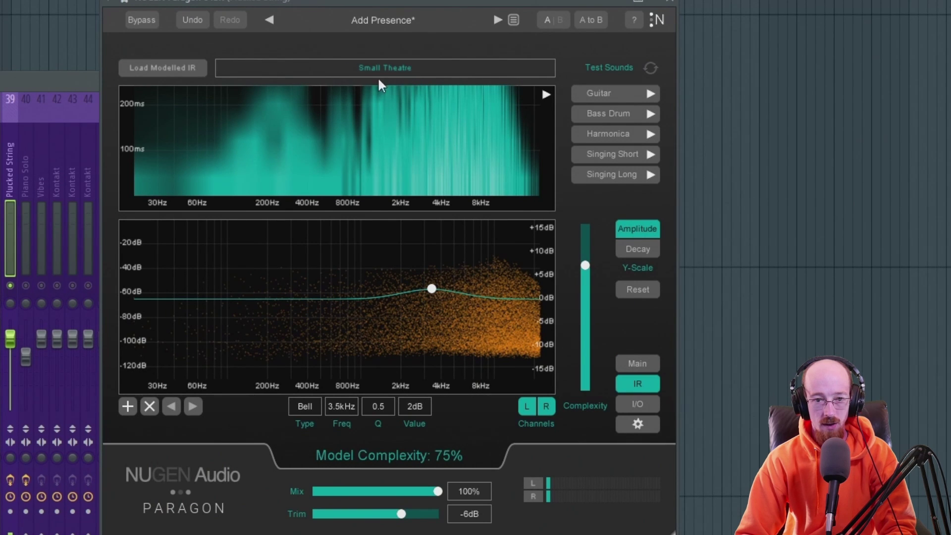
{"action": "left_click", "coordinate": [191, 68]}
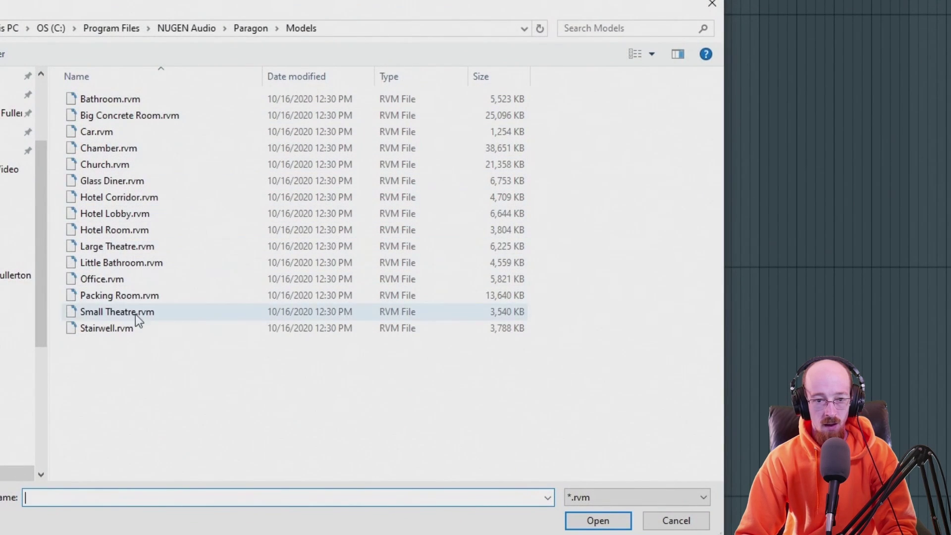
{"action": "double_click", "coordinate": [126, 181]}
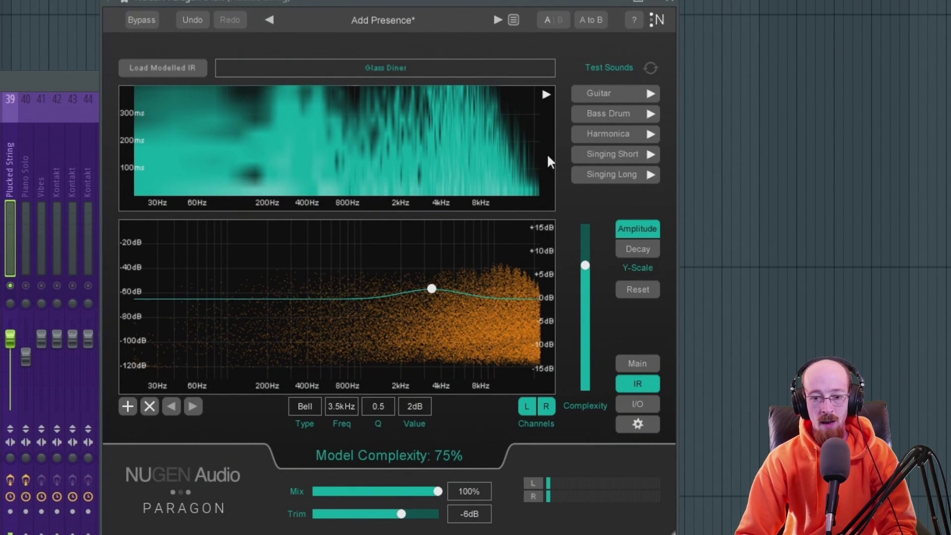
{"action": "left_click", "coordinate": [632, 364]}
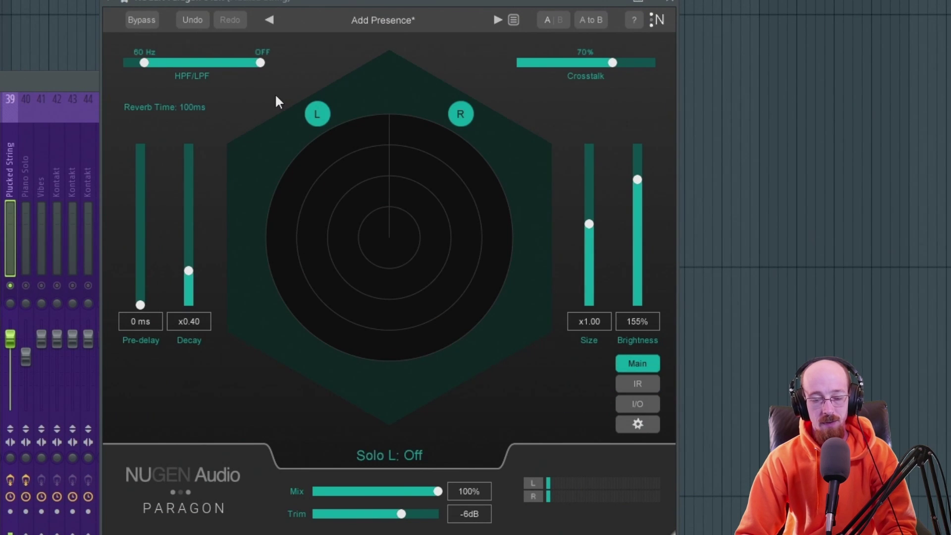
{"action": "left_click_drag", "start_coordinate": [362, 3], "coordinate": [345, 3]}
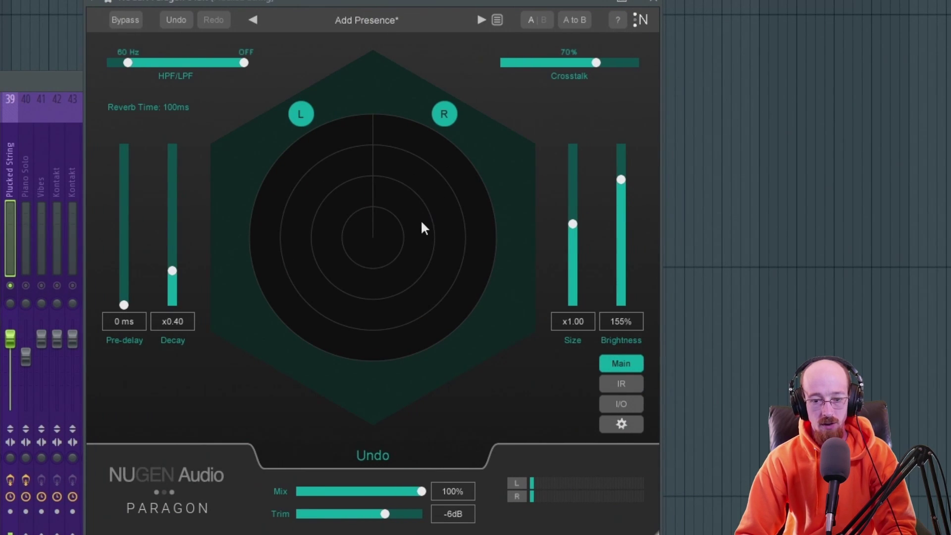
- Set the reverb's dry/wet mix to 47% and compare the plucked string with the reverb bypassed and active
{"action": "left_click_drag", "start_coordinate": [421, 491], "coordinate": [357, 493]}
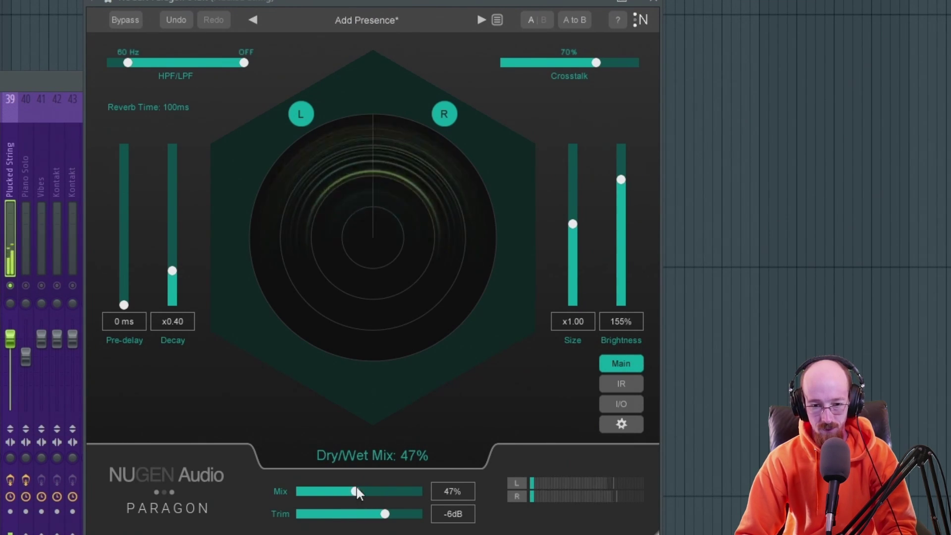
{"action": "mouse_move", "coordinate": [357, 489]}
{"action": "left_mouse_down"}
{"action": "mouse_move", "coordinate": [366, 490]}
{"action": "mouse_move", "coordinate": [355, 493]}
{"action": "left_mouse_up"}
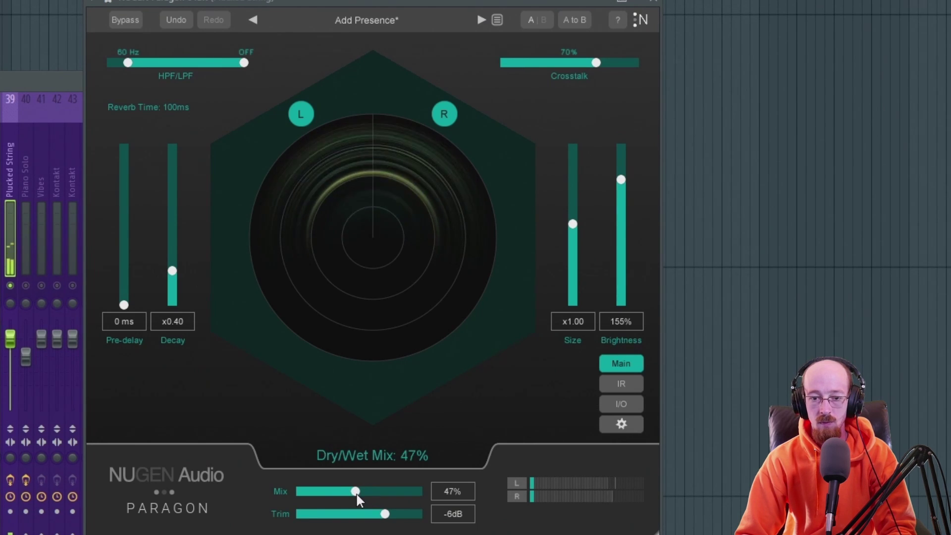
{"action": "left_click", "coordinate": [119, 22]}
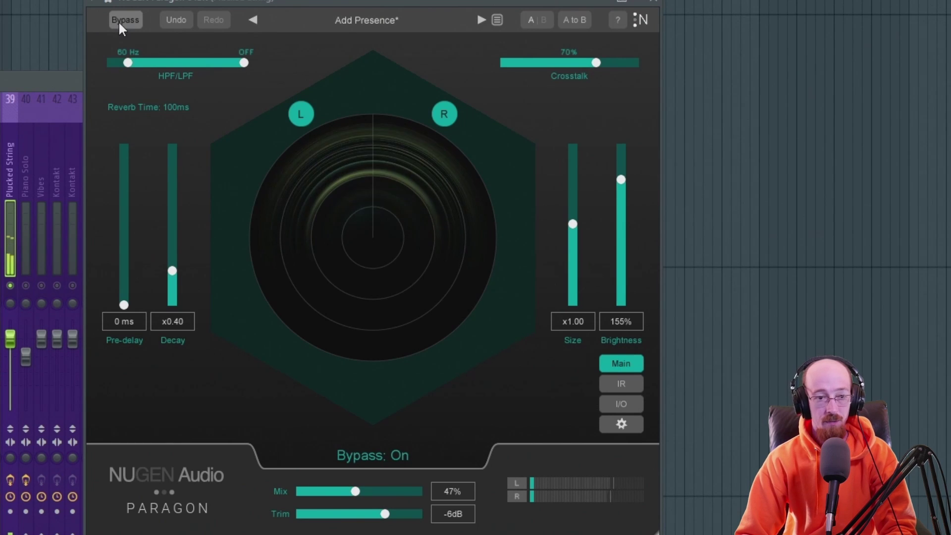
{"action": "left_click", "coordinate": [119, 22]}
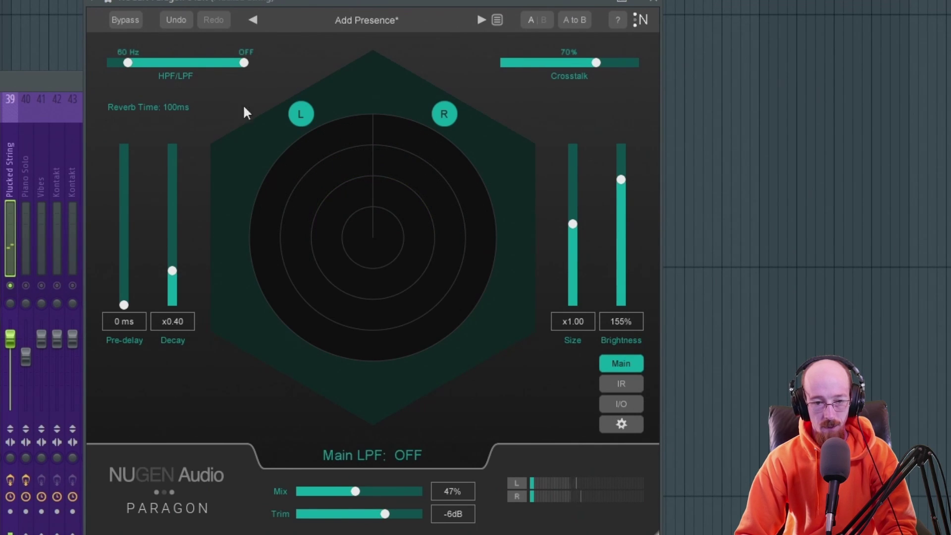
- Adjust the reverb's main decay while the string plays, settling on x0.49
{"action": "left_click_drag", "start_coordinate": [171, 253], "coordinate": [171, 242]}
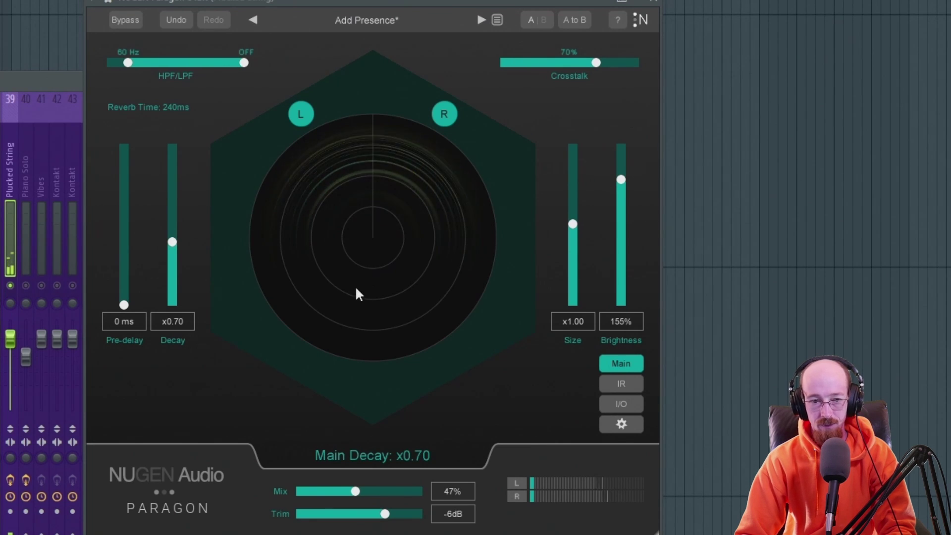
{"action": "left_click_drag", "start_coordinate": [173, 245], "coordinate": [174, 249]}
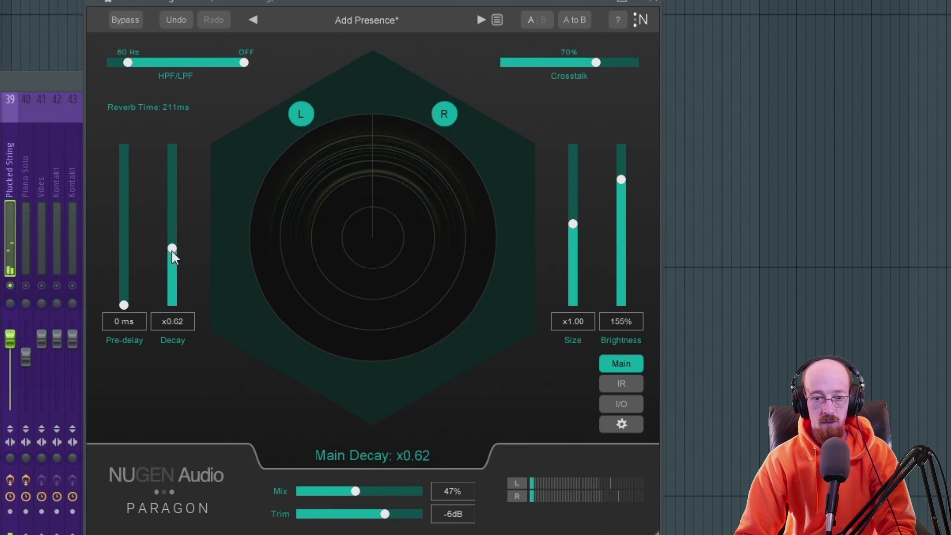
{"action": "left_click_drag", "start_coordinate": [171, 251], "coordinate": [174, 261]}
- Move the bell node on the impulse response's decay curve to 840 Hz with a value of x1.72
{"action": "left_click", "coordinate": [621, 383]}
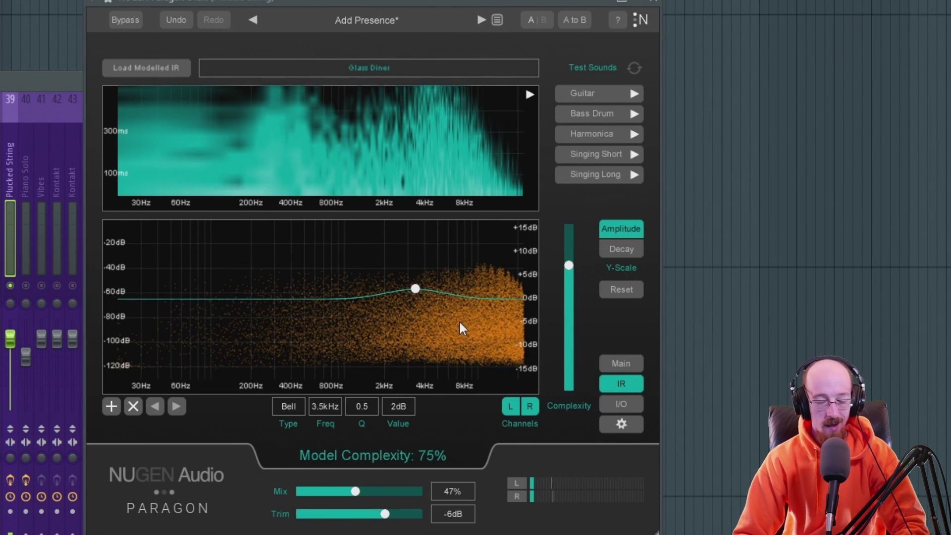
{"action": "left_click", "coordinate": [627, 249]}
{"action": "left_click", "coordinate": [626, 233]}
{"action": "left_click", "coordinate": [629, 248]}
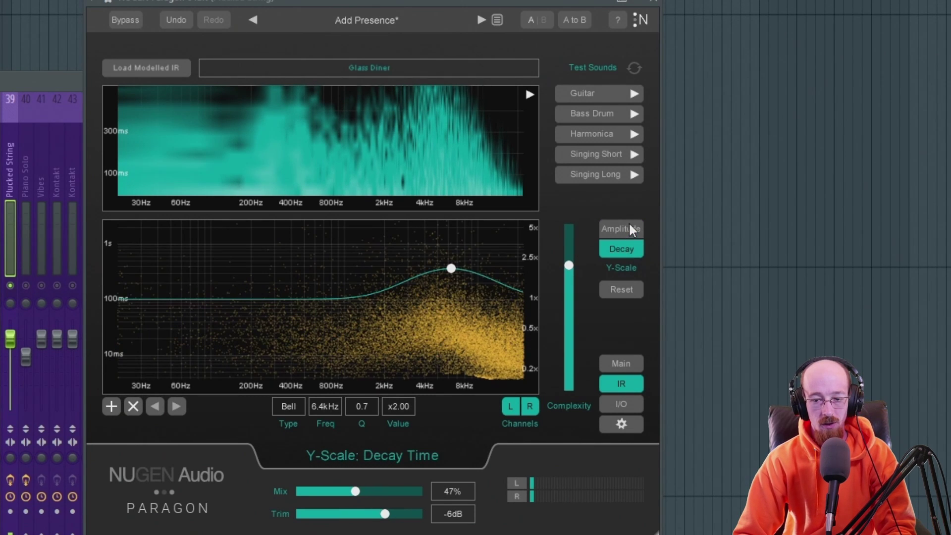
{"action": "left_click_drag", "start_coordinate": [450, 268], "coordinate": [324, 259]}
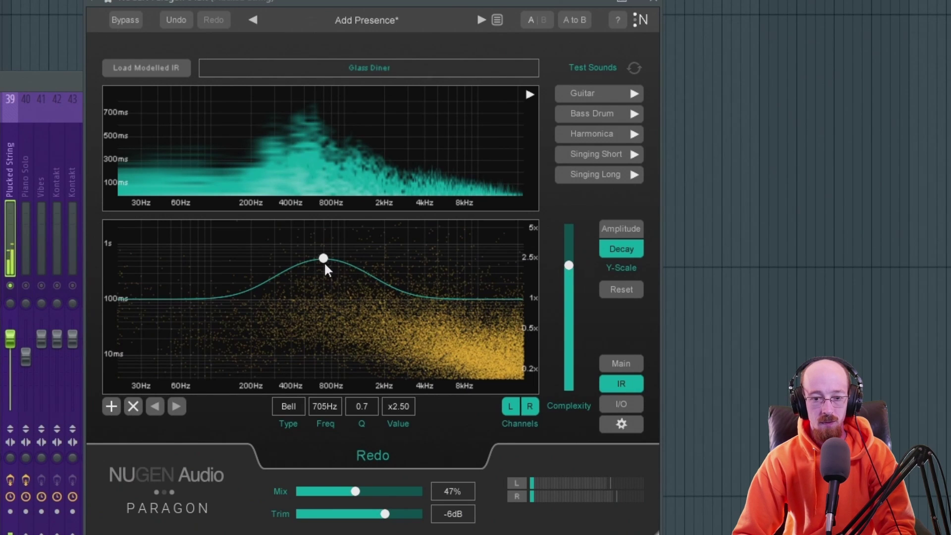
{"action": "left_click_drag", "start_coordinate": [326, 259], "coordinate": [335, 275]}
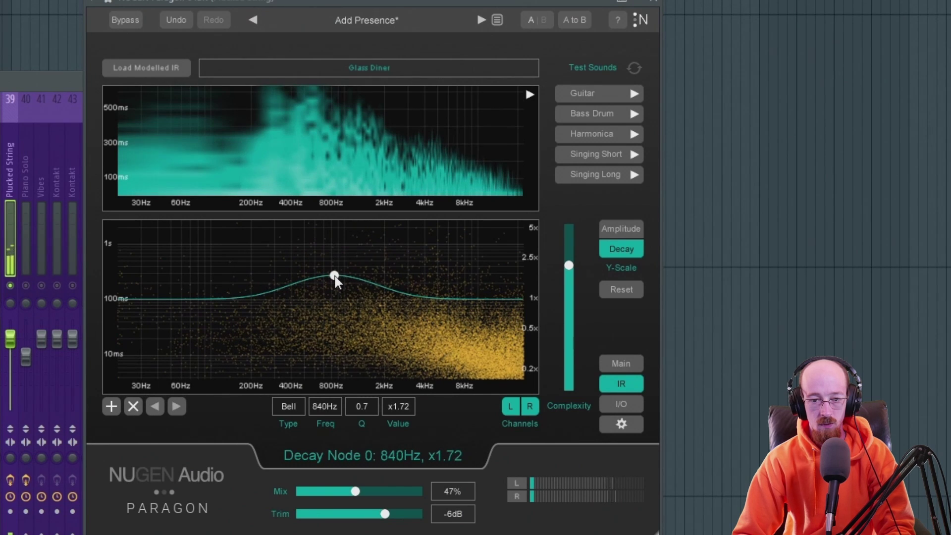
- Add a Lo Shelf decay node that cuts the lows below about 400 Hz, and shift the bell node to 651 Hz, x1.37
{"action": "double_click", "coordinate": [194, 296]}
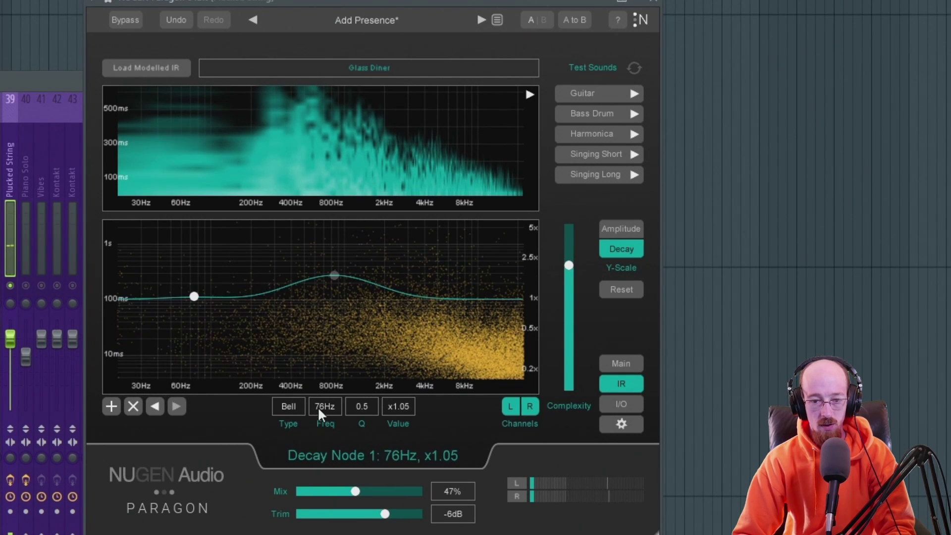
{"action": "left_click", "coordinate": [287, 406]}
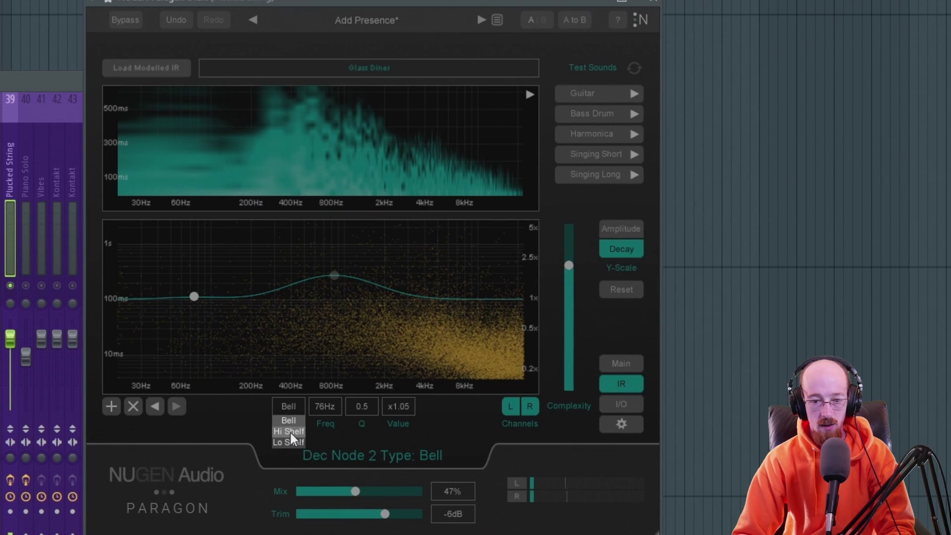
{"action": "left_click", "coordinate": [290, 440]}
{"action": "left_click_drag", "start_coordinate": [193, 297], "coordinate": [293, 375]}
{"action": "left_click_drag", "start_coordinate": [335, 279], "coordinate": [320, 283]}
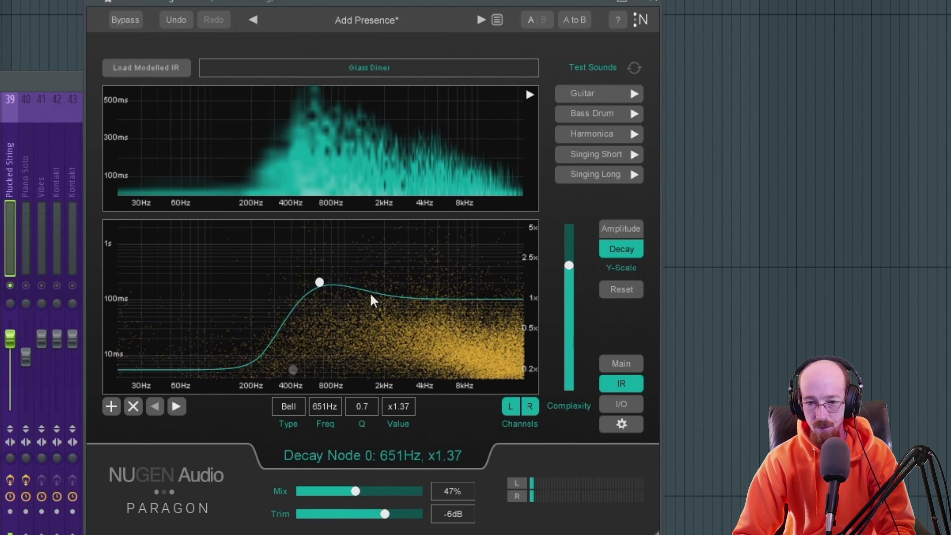
- Add a Lo Shelf node to the impulse response's amplitude curve at 315 Hz with a value of -15 dB
{"action": "left_click", "coordinate": [625, 231]}
{"action": "double_click", "coordinate": [224, 296]}
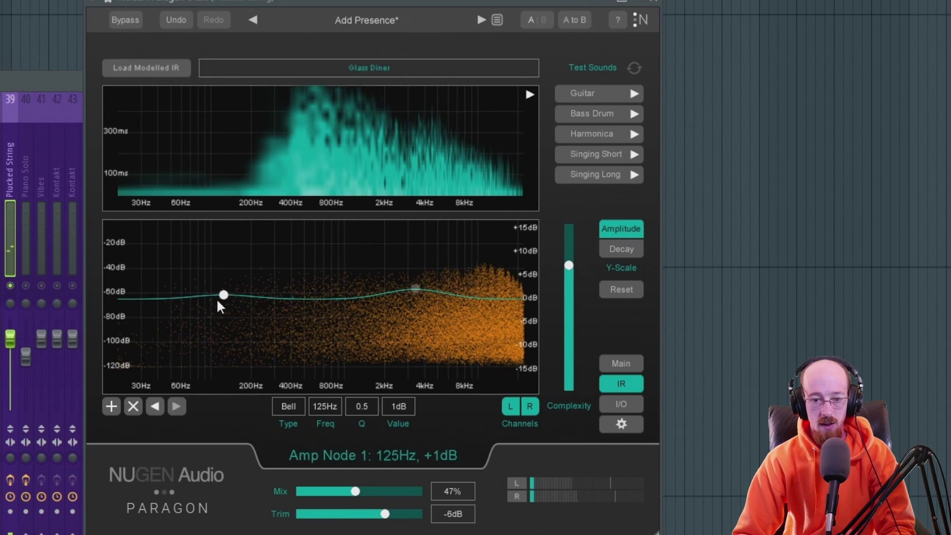
{"action": "left_click", "coordinate": [287, 405]}
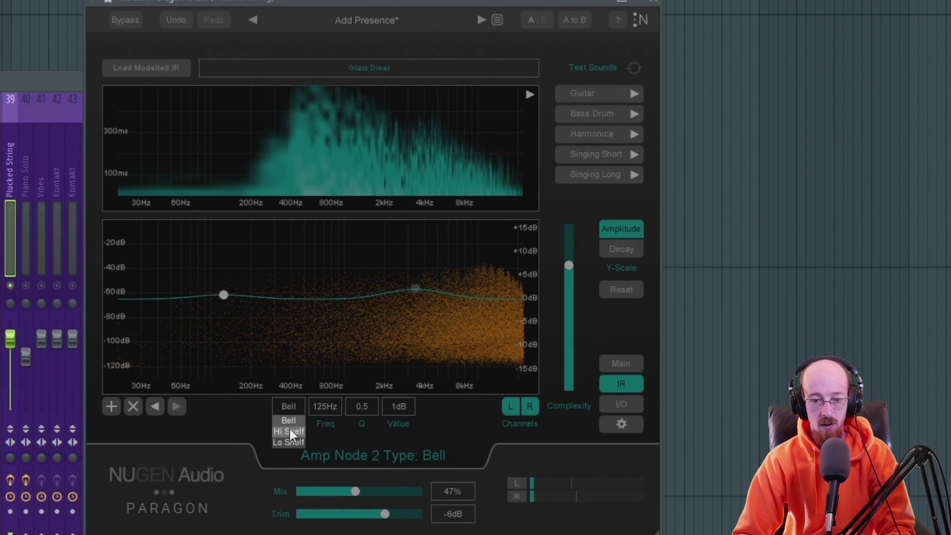
{"action": "left_click", "coordinate": [289, 441]}
{"action": "left_click_drag", "start_coordinate": [224, 295], "coordinate": [278, 369]}
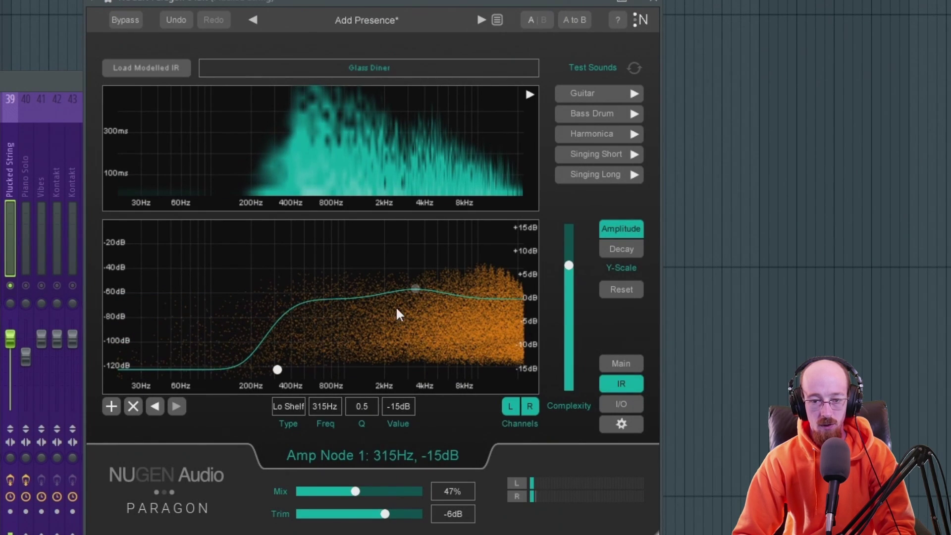
- Change the amplitude curve's upper bell node to a Hi Shelf at 1.8 kHz, +3 dB
{"action": "mouse_move", "coordinate": [417, 288]}
{"action": "left_mouse_down"}
{"action": "mouse_move", "coordinate": [355, 279]}
{"action": "mouse_move", "coordinate": [467, 278]}
{"action": "mouse_move", "coordinate": [399, 283]}
{"action": "left_mouse_up"}
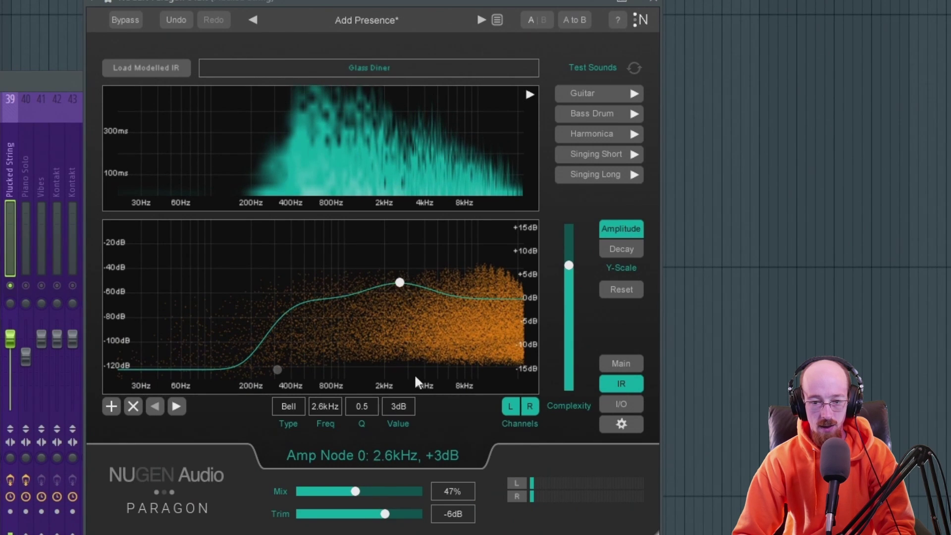
{"action": "left_click", "coordinate": [291, 409]}
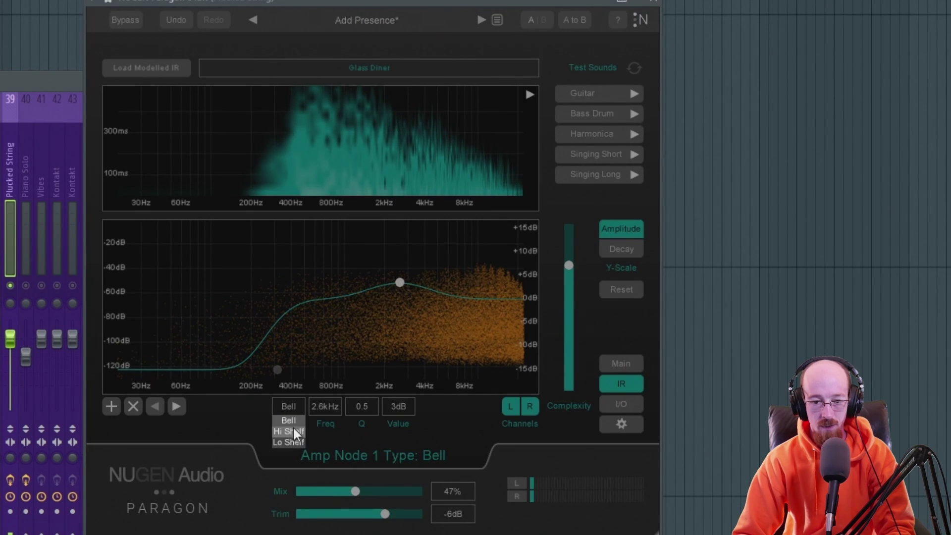
{"action": "left_click", "coordinate": [292, 430]}
{"action": "left_click_drag", "start_coordinate": [400, 283], "coordinate": [380, 280]}
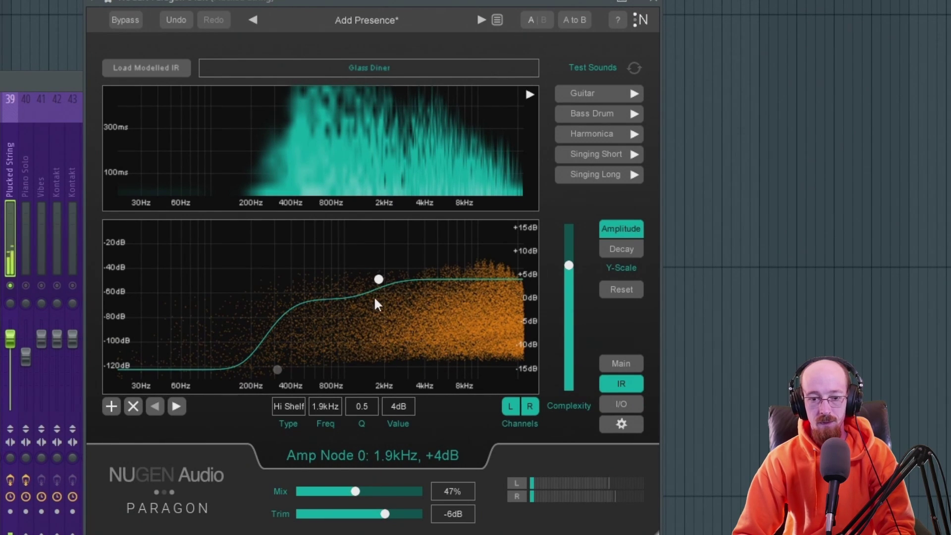
{"action": "left_click_drag", "start_coordinate": [380, 277], "coordinate": [377, 294]}
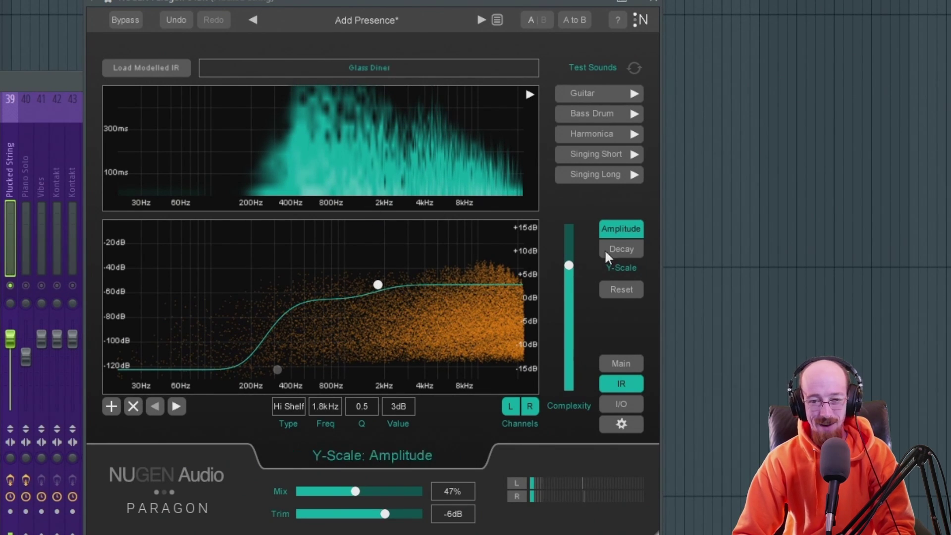
- Set the reverb's main brightness to 175%, and unsolo the Plucked String track to hear the full mix
{"action": "left_click", "coordinate": [623, 364]}
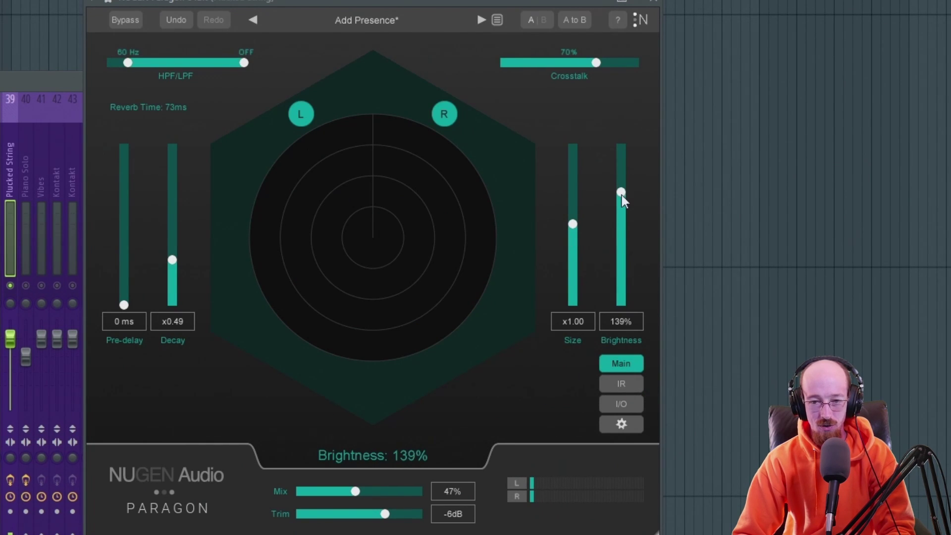
{"action": "left_click_drag", "start_coordinate": [622, 199], "coordinate": [621, 164]}
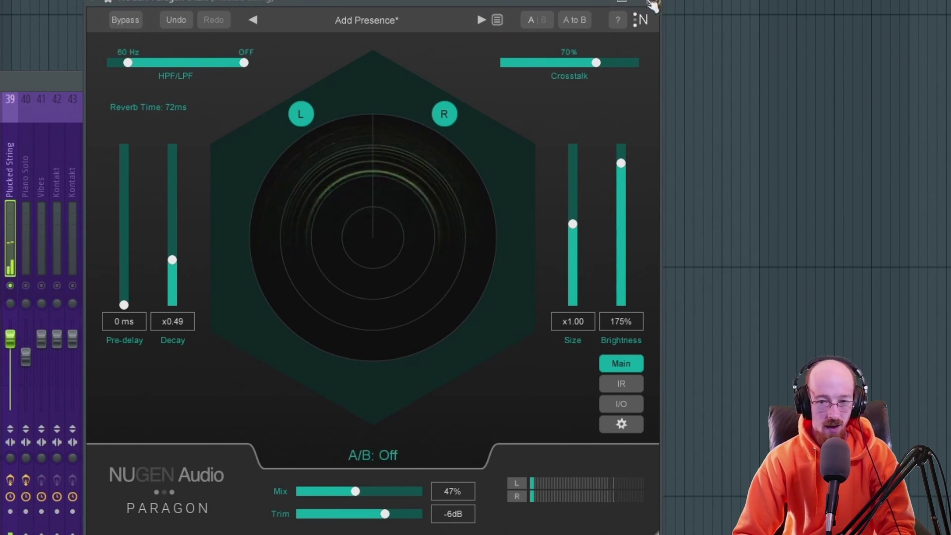
{"action": "left_click", "coordinate": [655, 3]}
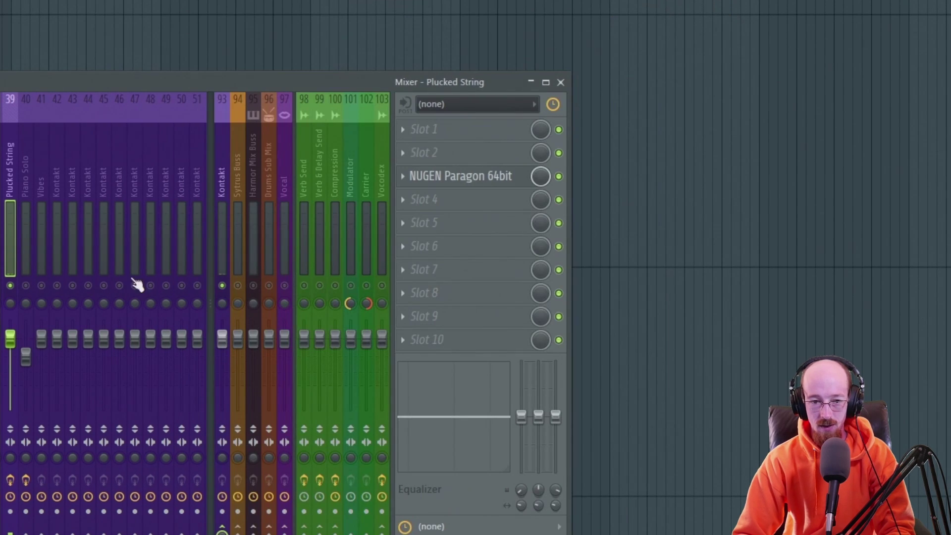
{"action": "right_click", "coordinate": [12, 285]}
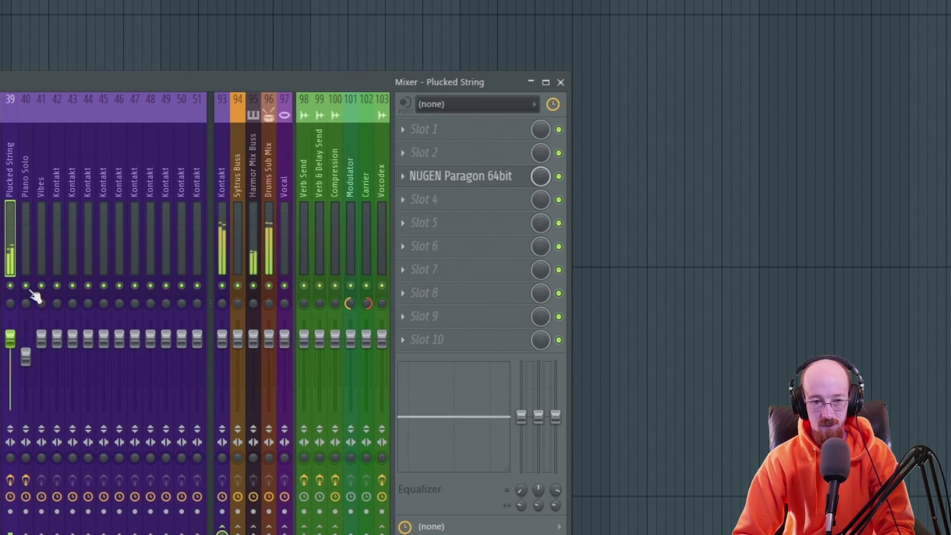
- Set the plucked string reverb's dry/wet mix to 29% and compare it with bypass in the full mix
{"action": "left_click", "coordinate": [511, 177]}
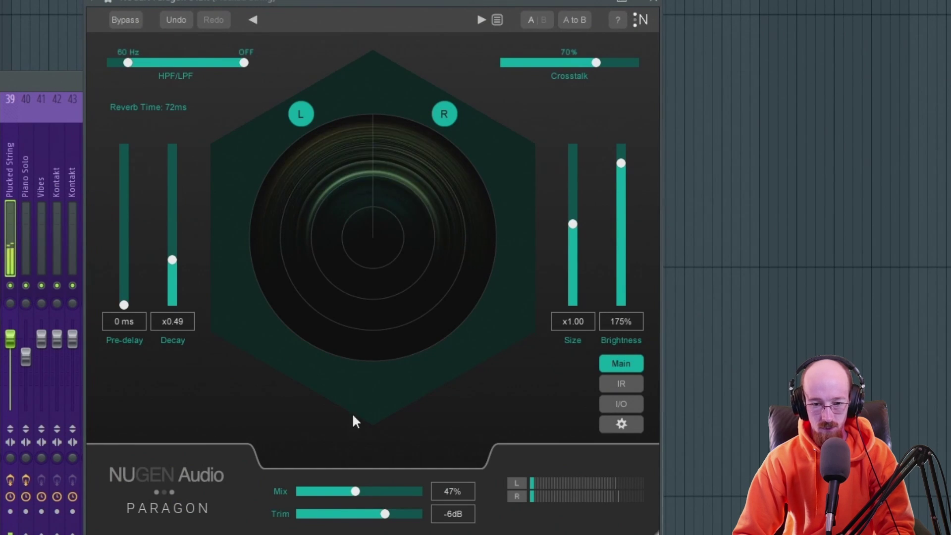
{"action": "left_click_drag", "start_coordinate": [352, 491], "coordinate": [333, 491]}
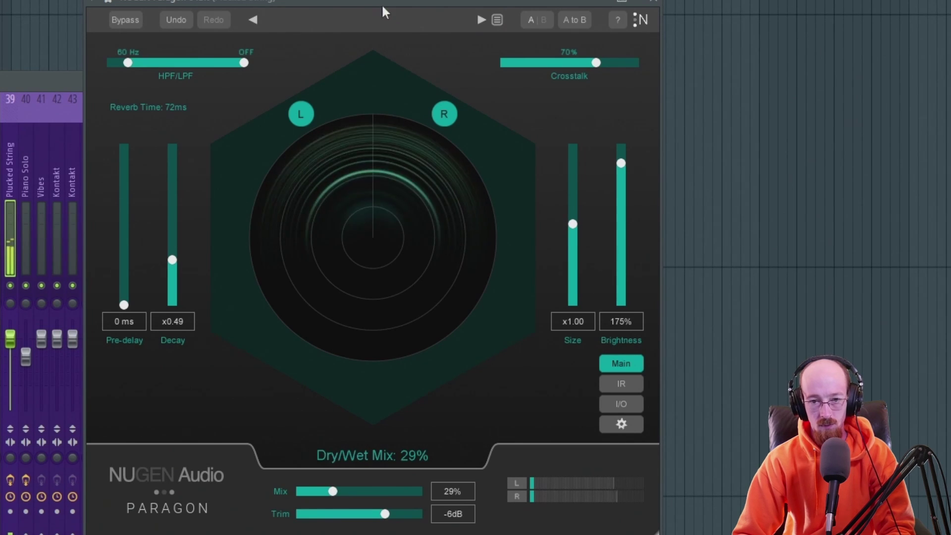
{"action": "left_click", "coordinate": [127, 22]}
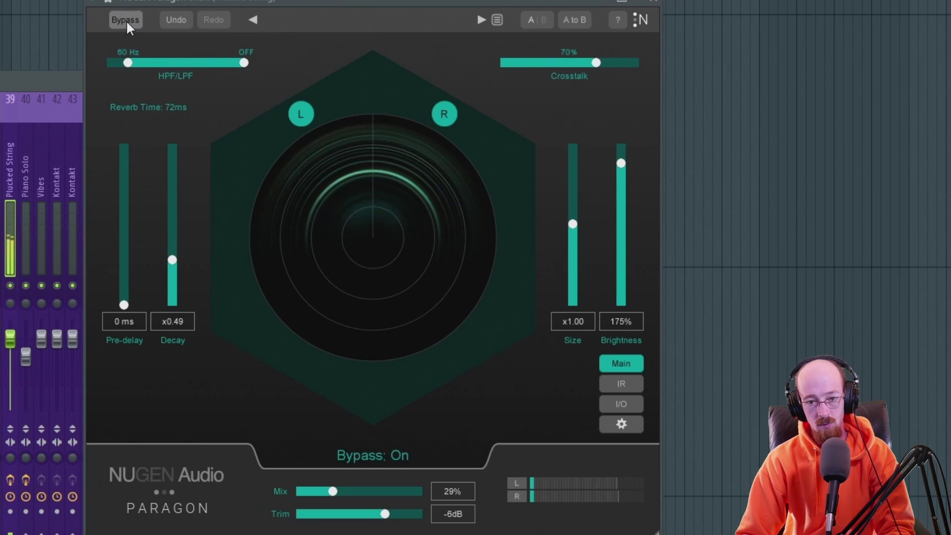
{"action": "left_click", "coordinate": [128, 22]}
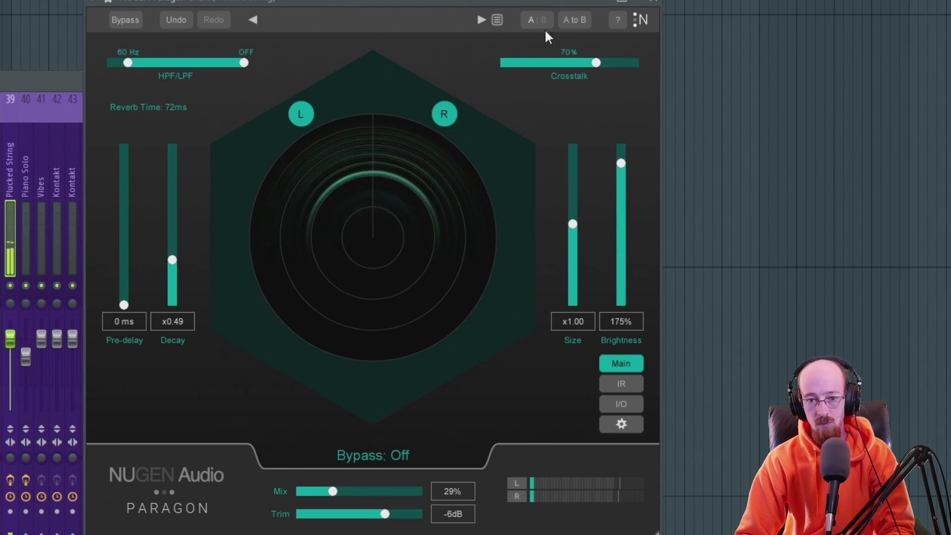
- Search the plugin picker for "para" and load NUGEN Paragon 64bit onto the Clap mixer track
{"action": "left_click", "coordinate": [662, 2]}
{"action": "scroll", "coordinate": [352, 245], "scroll_direction": "up", "scroll_amount": 10}
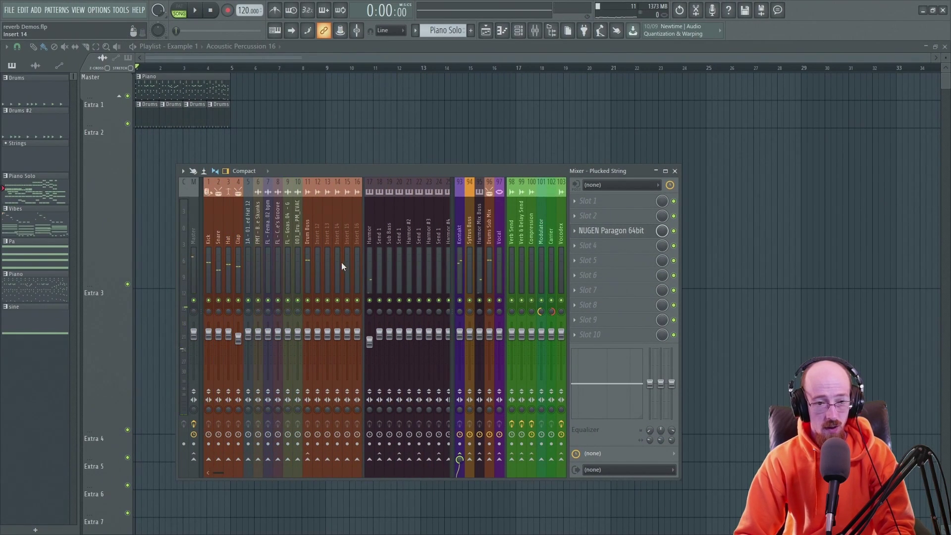
{"action": "left_click", "coordinate": [310, 233]}
{"action": "left_click", "coordinate": [298, 237]}
{"action": "left_click", "coordinate": [258, 240]}
{"action": "left_click", "coordinate": [238, 246]}
{"action": "key", "text": "F8"}
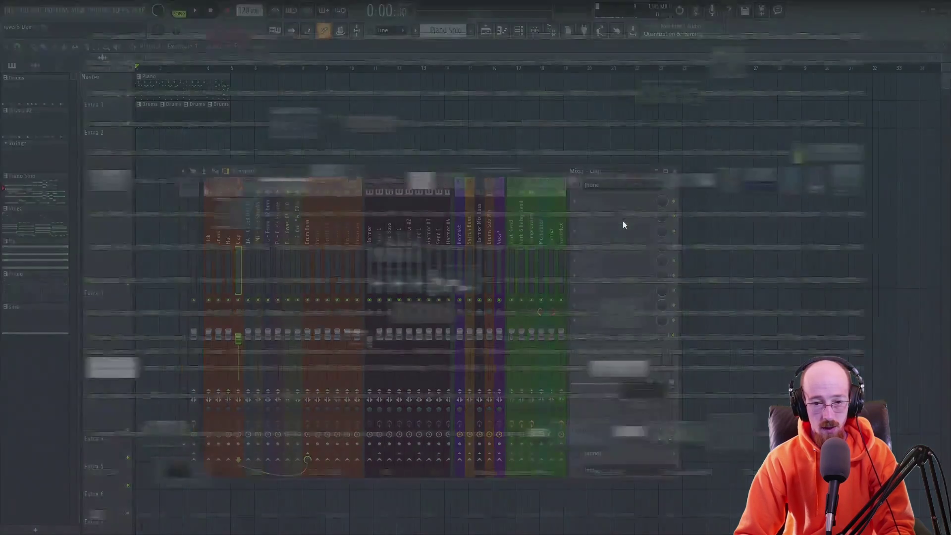
{"action": "type", "text": "para"}
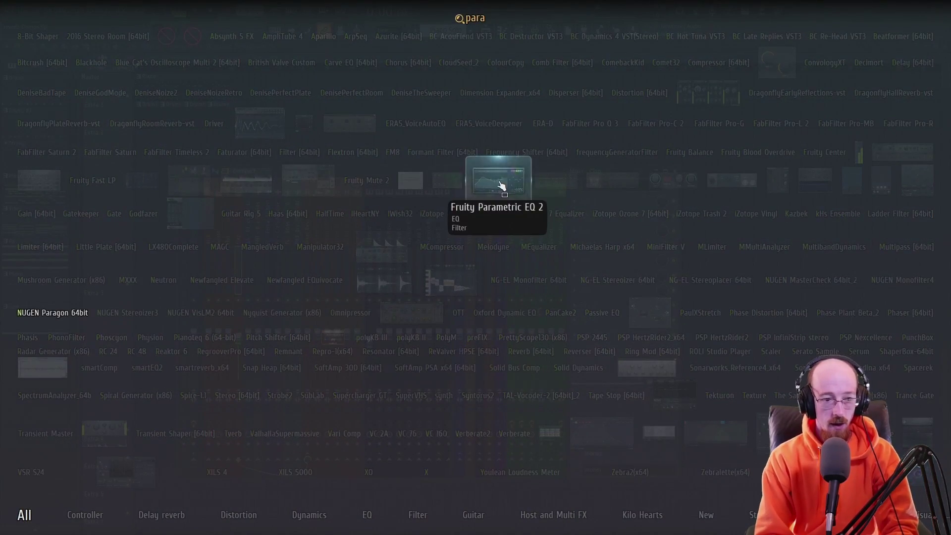
{"action": "left_click", "coordinate": [53, 312]}
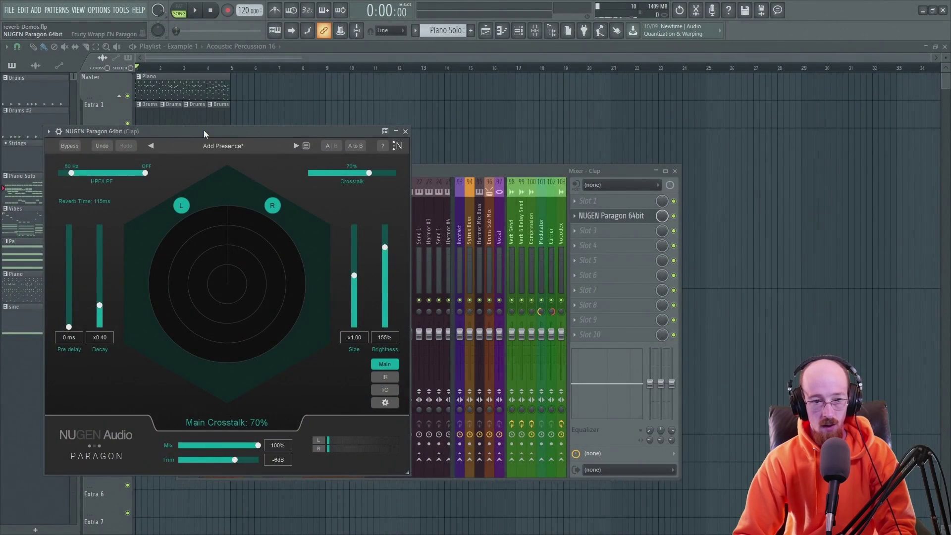
- Reposition the Clap track's reverb window and set its dry/wet mix to 25%
{"action": "left_click_drag", "start_coordinate": [204, 130], "coordinate": [587, 110]}
{"action": "left_click_drag", "start_coordinate": [641, 425], "coordinate": [638, 425]}
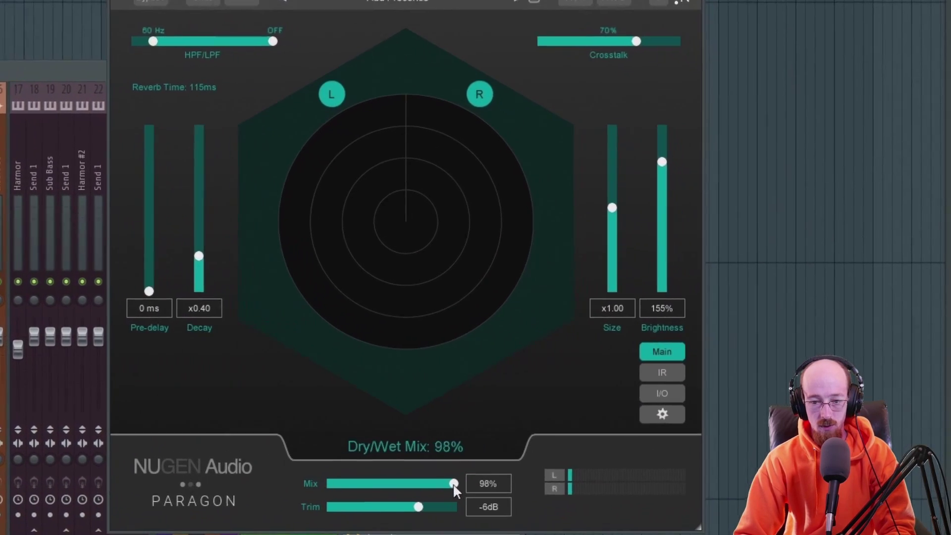
{"action": "left_click_drag", "start_coordinate": [453, 483], "coordinate": [347, 488]}
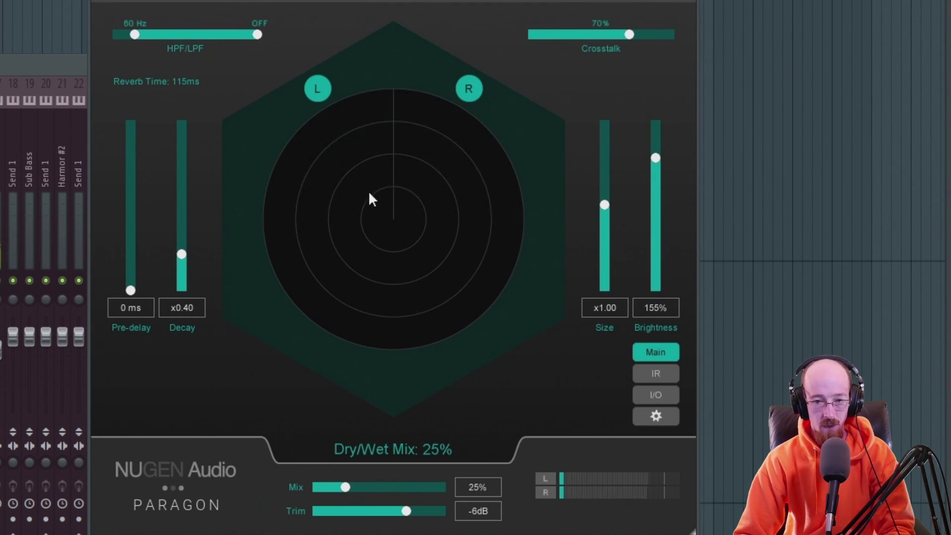
{"action": "mouse_move", "coordinate": [660, 160]}
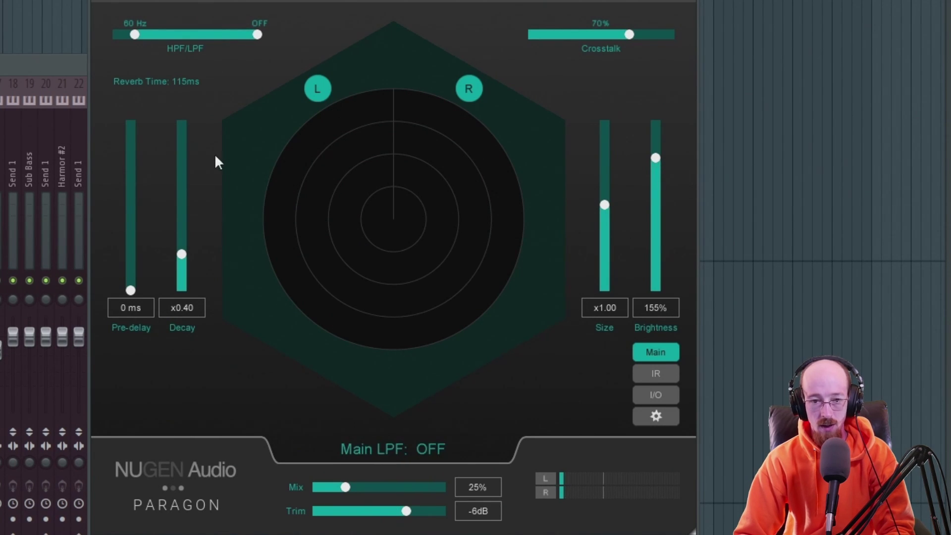
- Set the Clap reverb's high-pass filter to 420 Hz and its main decay to x0.43
{"action": "left_click_drag", "start_coordinate": [133, 31], "coordinate": [160, 35]}
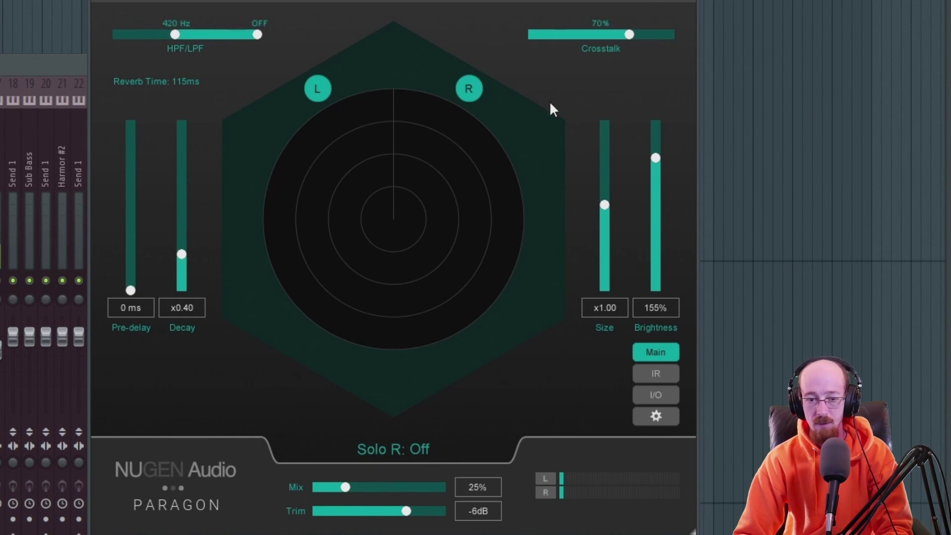
{"action": "left_click_drag", "start_coordinate": [181, 256], "coordinate": [184, 251]}
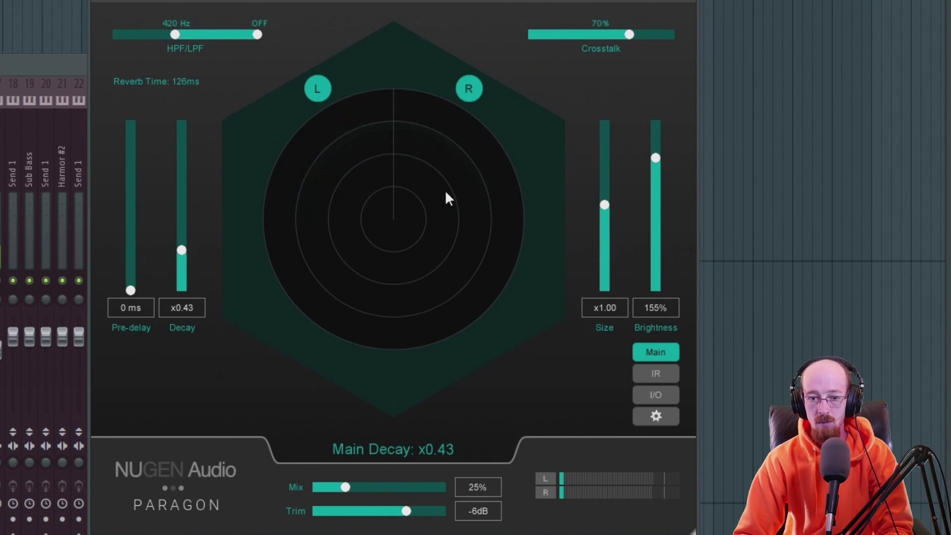
- Audition the Clap reverb's room size between x0.26 and x4.28, set it to x0.84, and close the reverb window
{"action": "left_click_drag", "start_coordinate": [605, 207], "coordinate": [606, 142]}
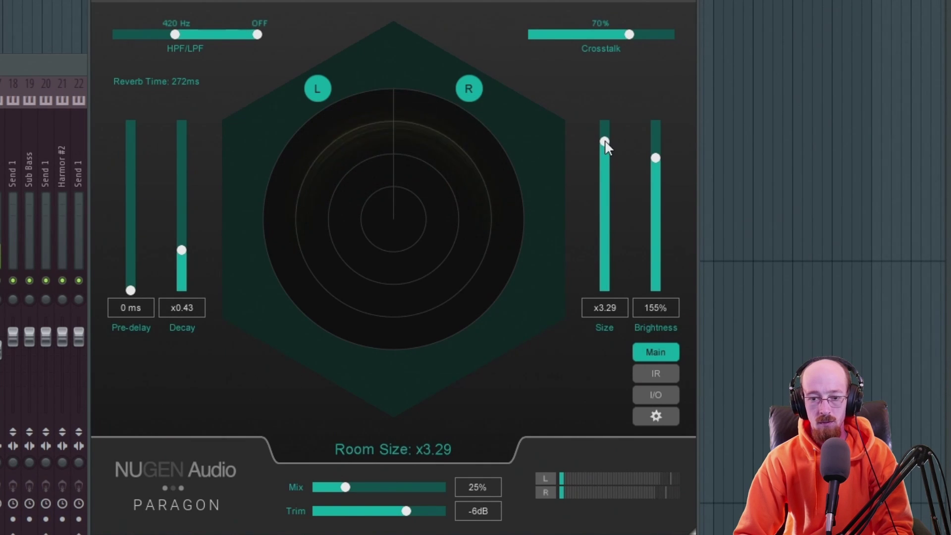
{"action": "left_click_drag", "start_coordinate": [606, 160], "coordinate": [606, 182]}
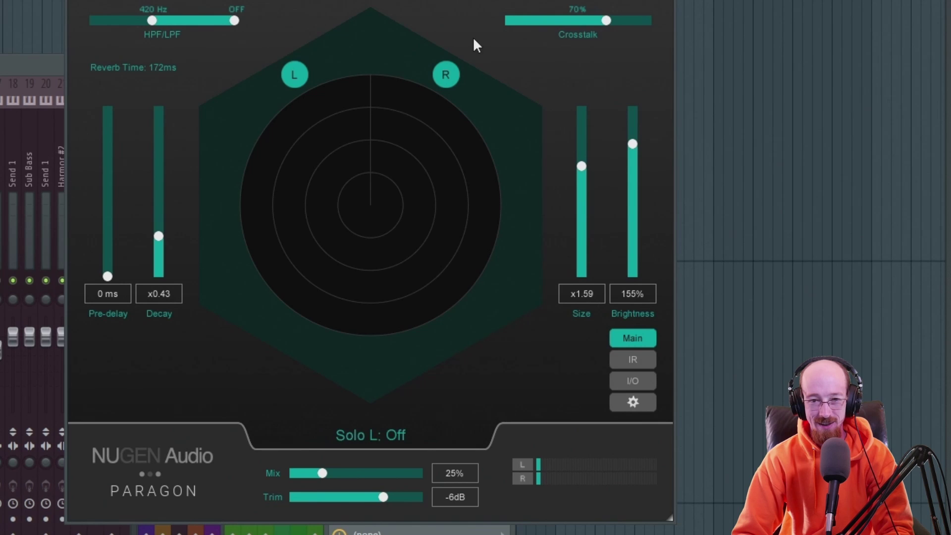
{"action": "left_click_drag", "start_coordinate": [297, 0], "coordinate": [282, 1]}
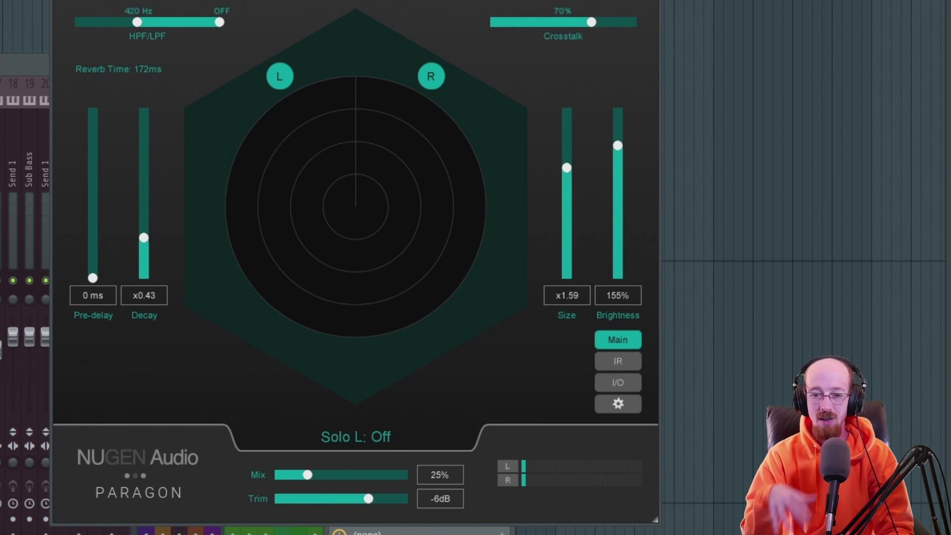
{"action": "left_click_drag", "start_coordinate": [567, 167], "coordinate": [567, 178]}
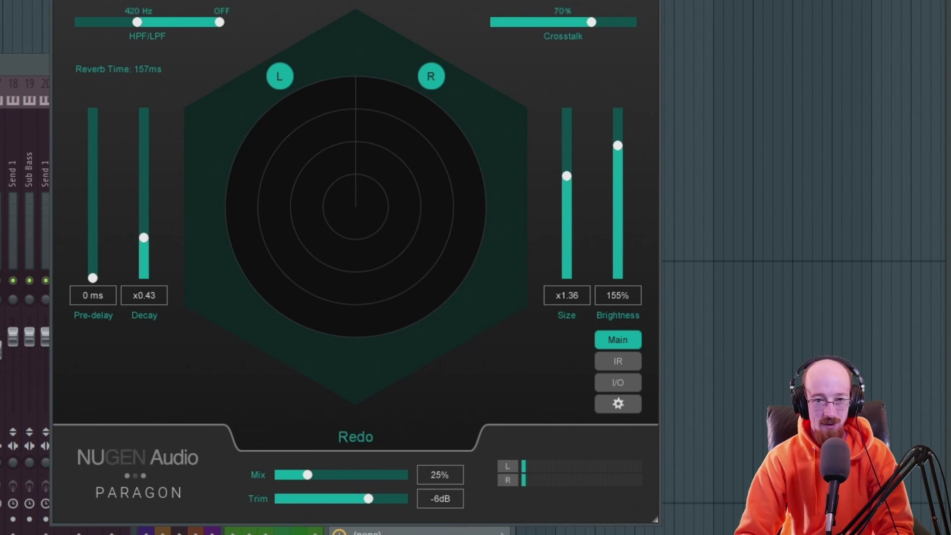
{"action": "left_click_drag", "start_coordinate": [239, 1], "coordinate": [230, 1]}
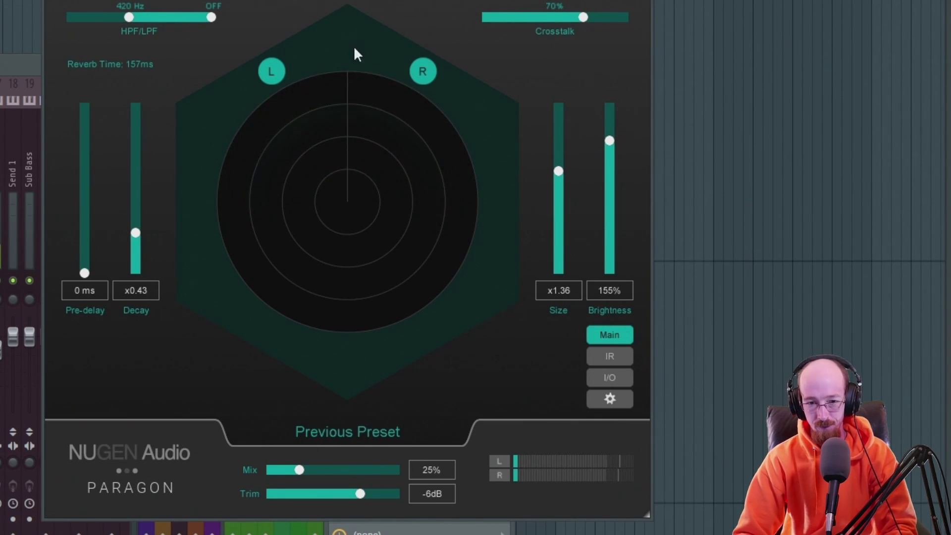
{"action": "left_click_drag", "start_coordinate": [558, 174], "coordinate": [560, 266]}
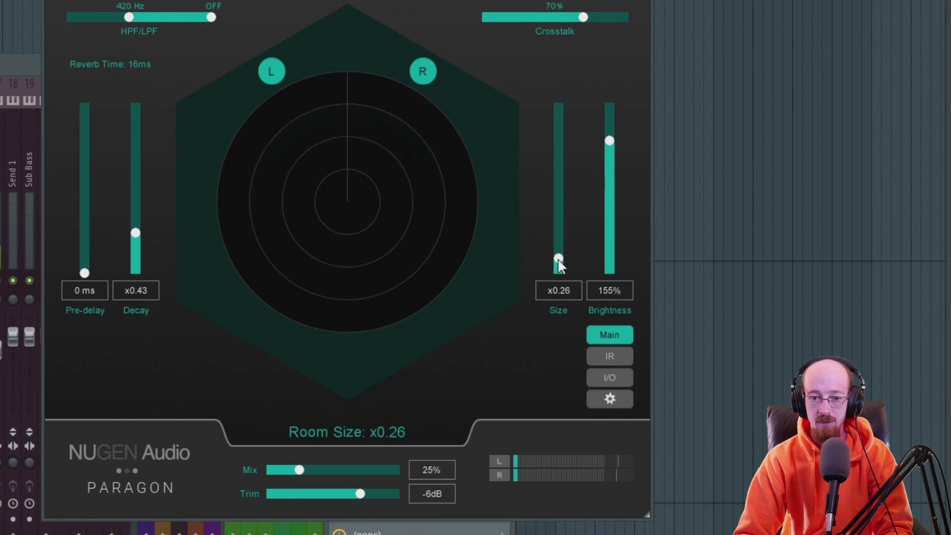
{"action": "left_click_drag", "start_coordinate": [560, 266], "coordinate": [551, 110]}
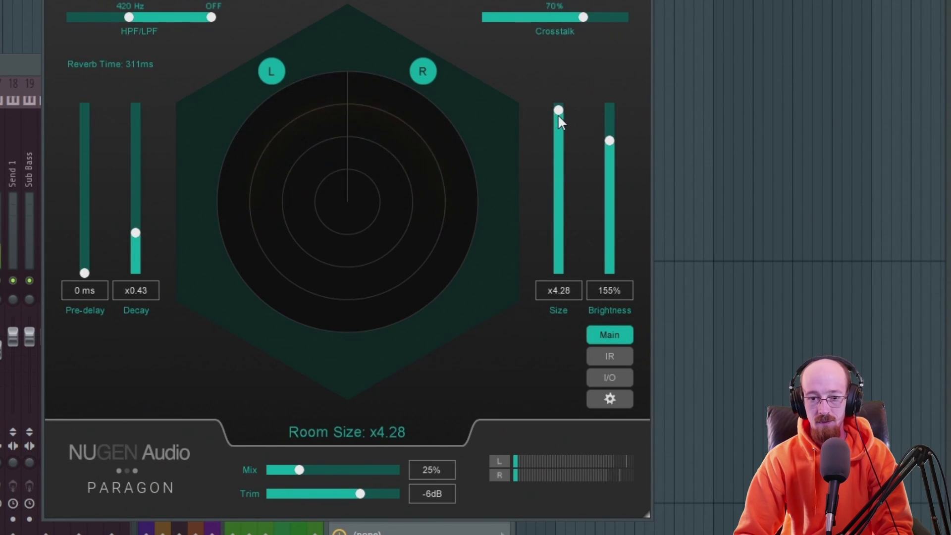
{"action": "left_click_drag", "start_coordinate": [558, 114], "coordinate": [558, 187]}
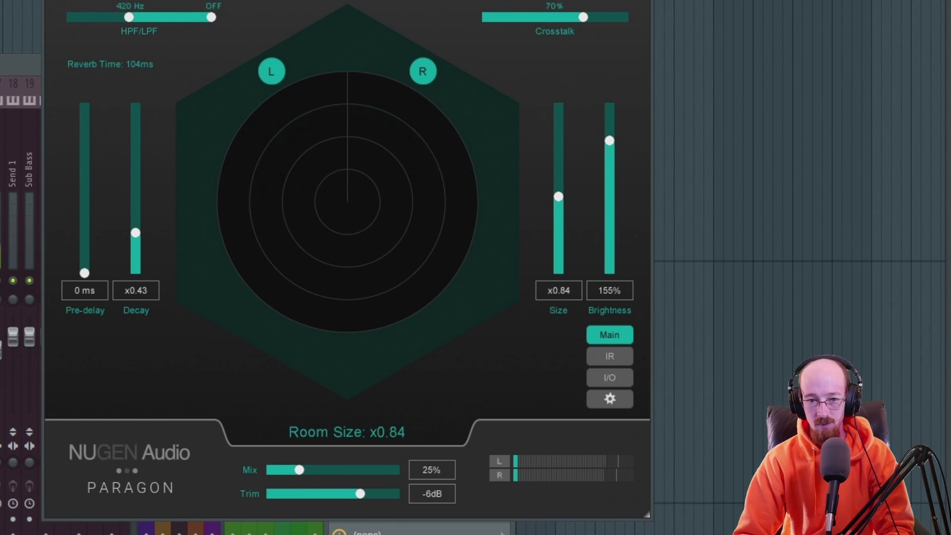
{"action": "key", "text": "Escape"}
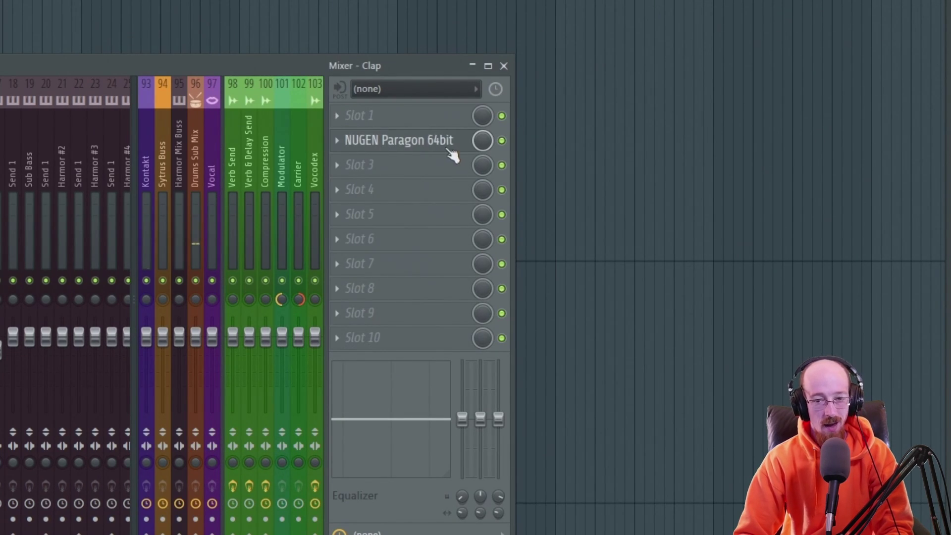
{"action": "left_click", "coordinate": [449, 142]}
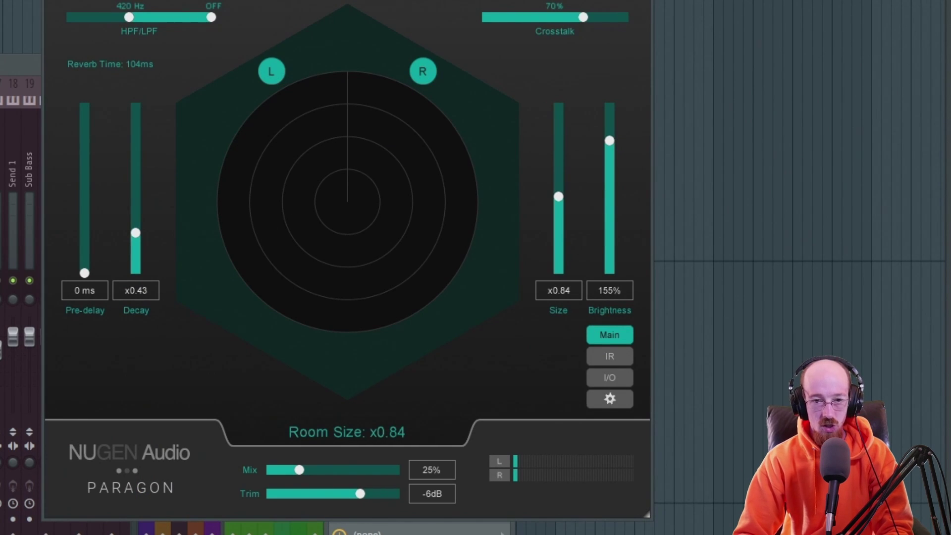
{"action": "key", "text": "Escape"}
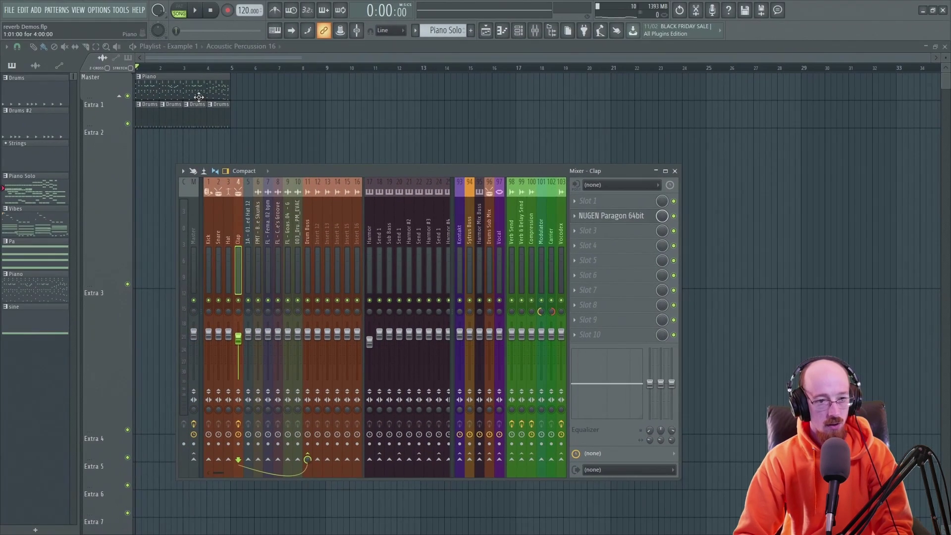
- Switch the playlist to the Example 3 arrangement and play it with the mixer shown
{"action": "left_click", "coordinate": [183, 45]}
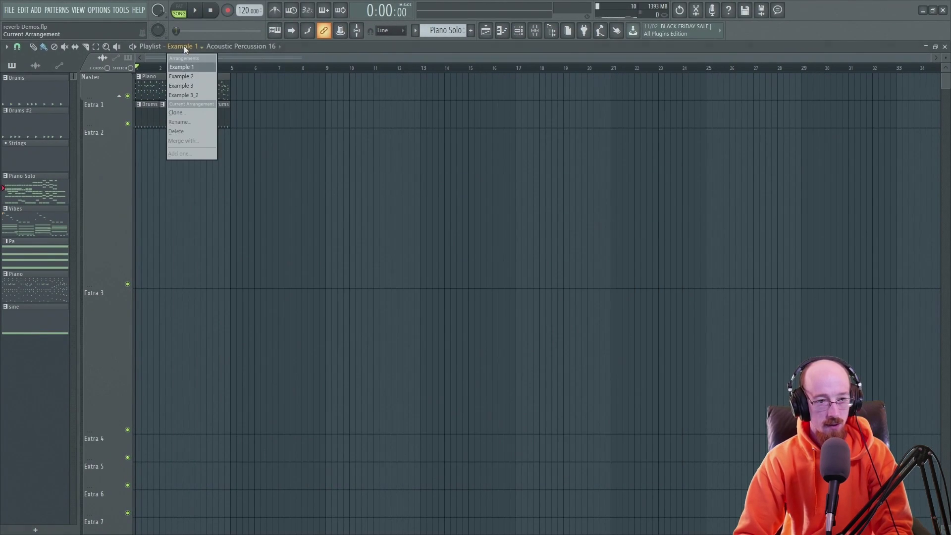
{"action": "left_click", "coordinate": [203, 88]}
{"action": "key", "text": "space"}
{"action": "key", "text": "F9"}
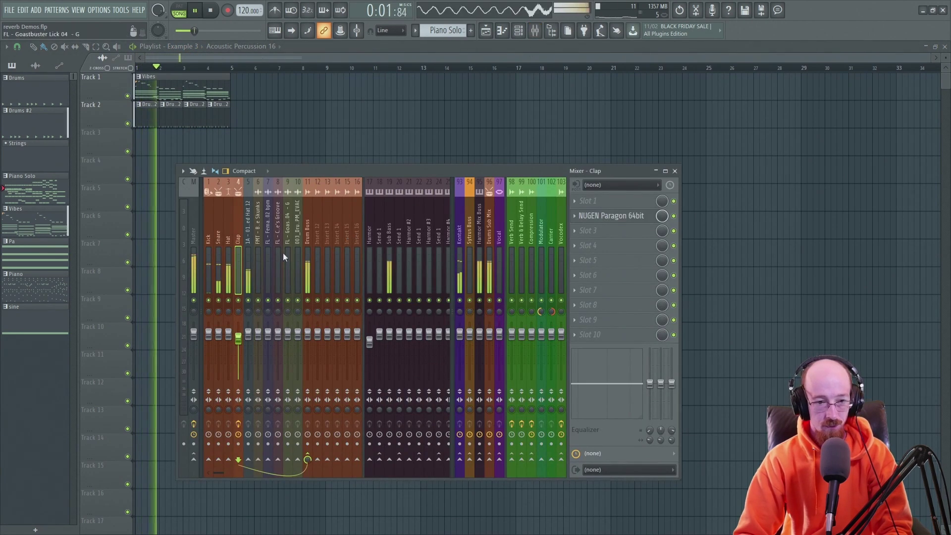
- Lower the Sub Bass mixer track's volume to about -7.5 dB and restart playback
{"action": "key", "text": "space"}
{"action": "left_click", "coordinate": [389, 342]}
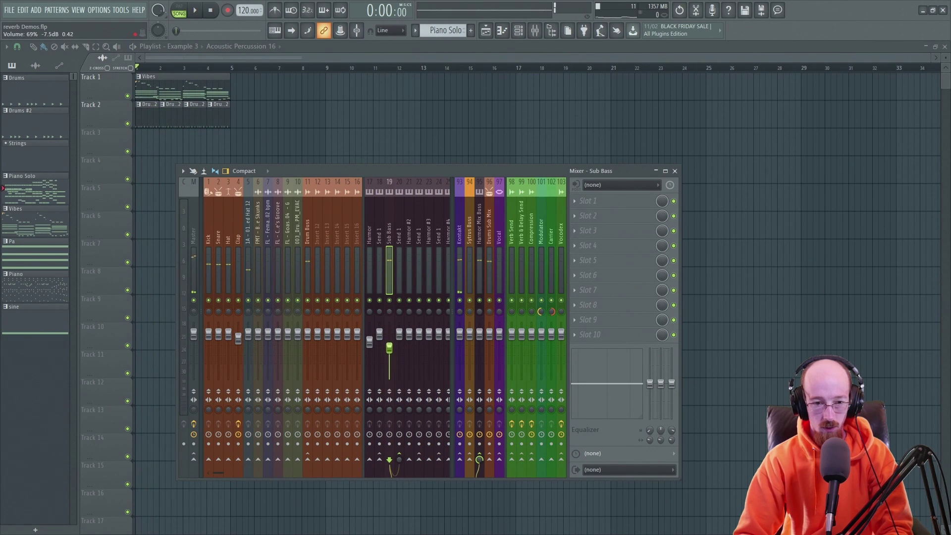
{"action": "key", "text": "space"}
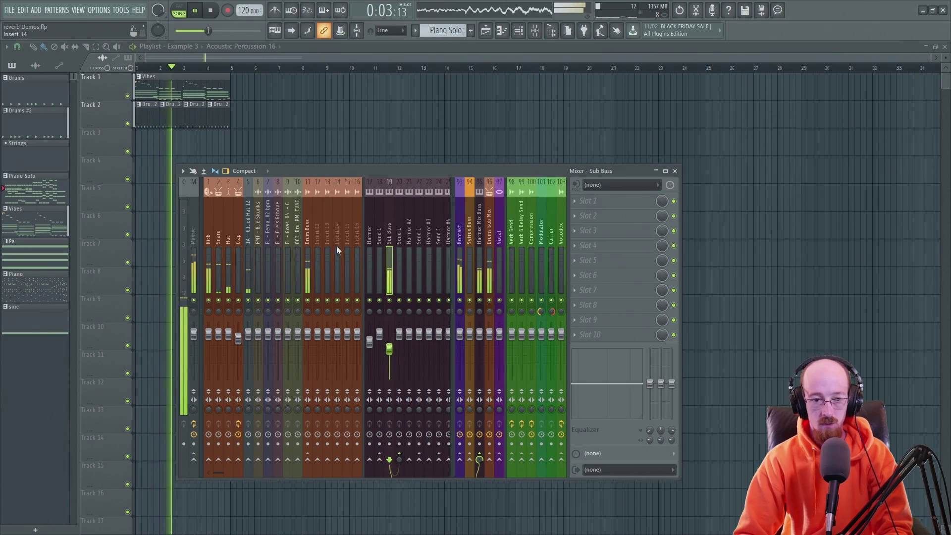
- Load NUGEN Paragon 64bit onto the Vibes mixer track and move its window clear of the mixer's effect slots
{"action": "scroll", "coordinate": [281, 248], "scroll_direction": "down", "scroll_amount": 6}
{"action": "left_click", "coordinate": [315, 260]}
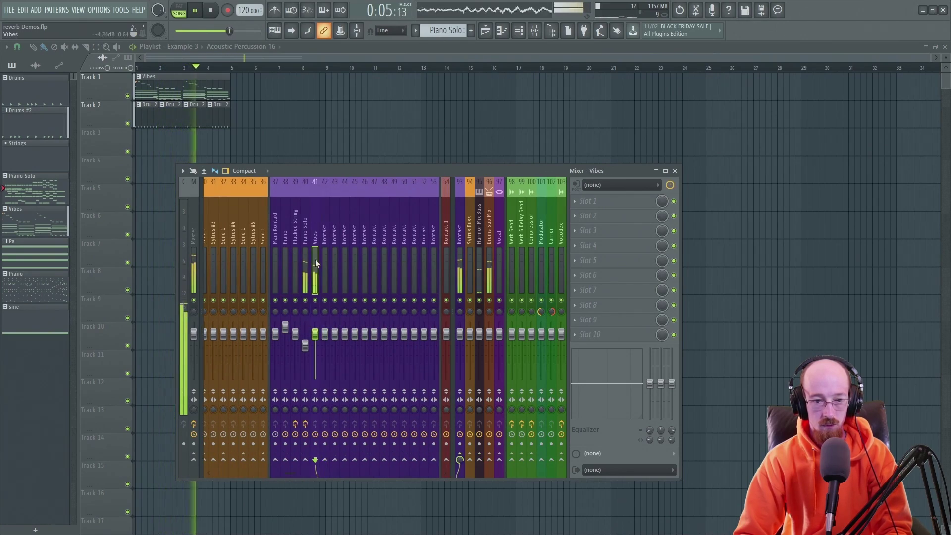
{"action": "key", "text": "F8"}
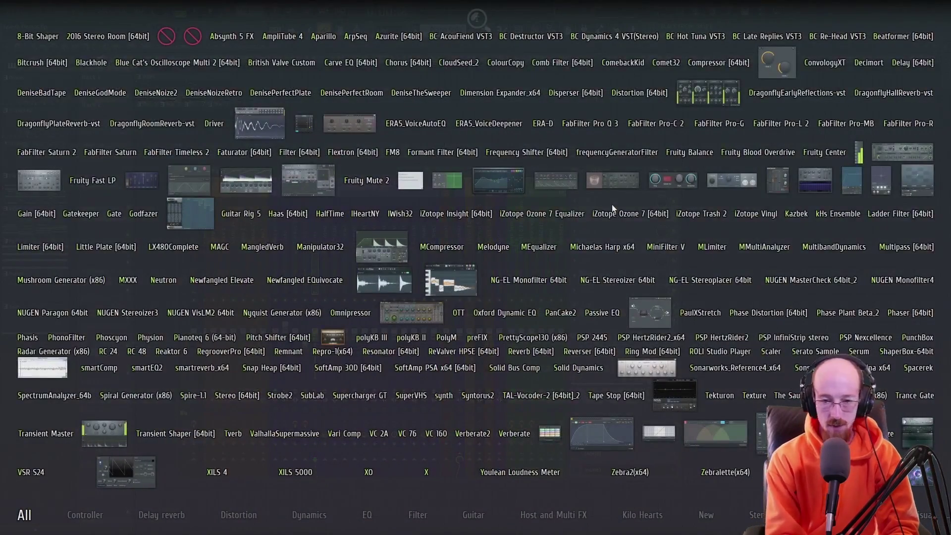
{"action": "left_click", "coordinate": [53, 313]}
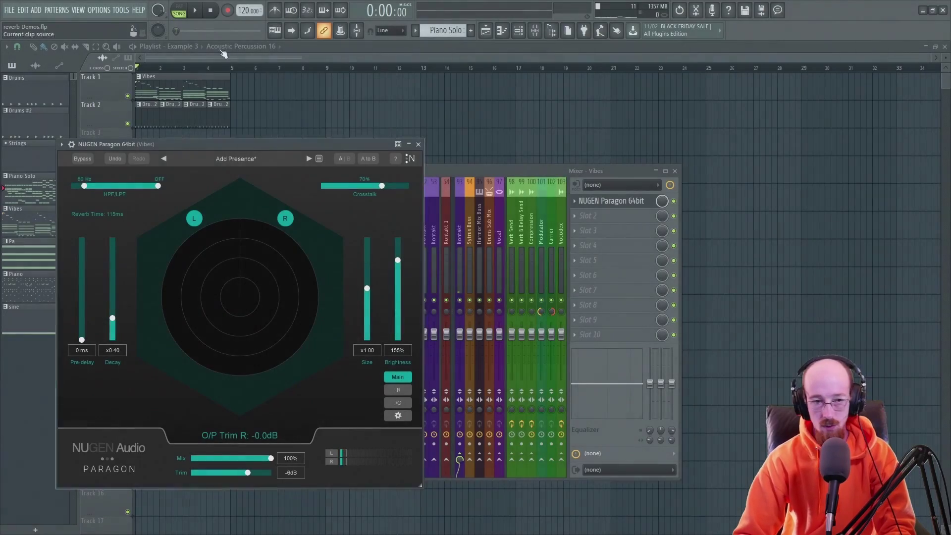
{"action": "left_click_drag", "start_coordinate": [216, 144], "coordinate": [453, 69]}
- Load the installed preset Hotel Corridor 1 in the Vibes reverb and adjust the window's position
{"action": "left_click", "coordinate": [556, 80]}
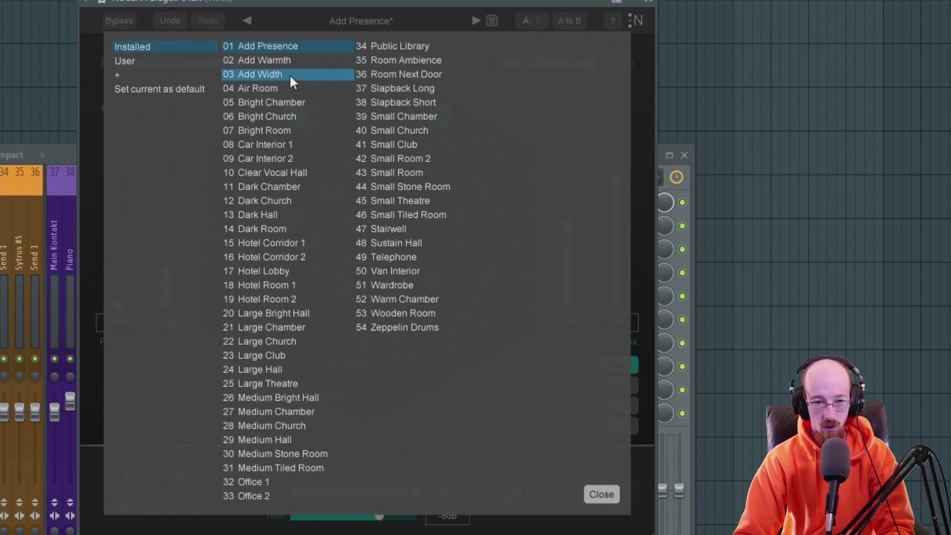
{"action": "left_click", "coordinate": [262, 242]}
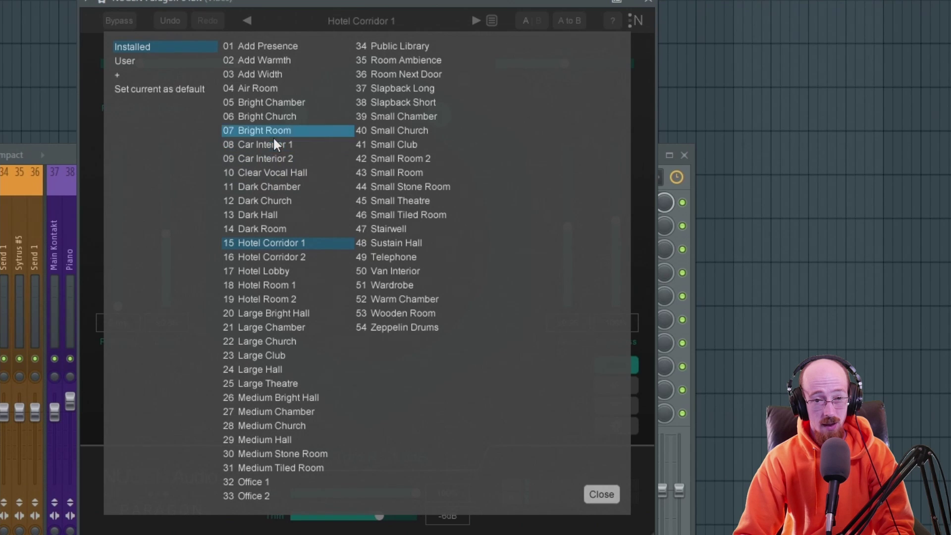
{"action": "left_click", "coordinate": [601, 494]}
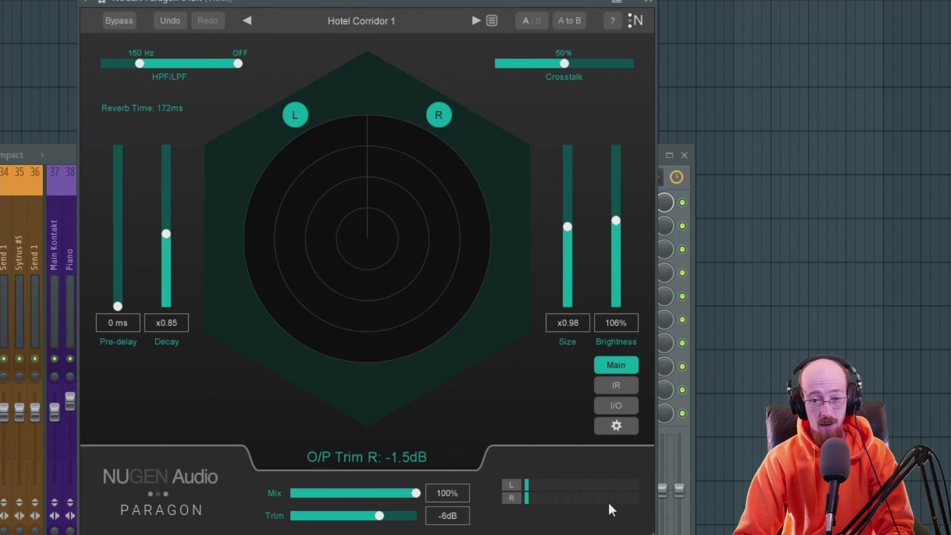
{"action": "left_click_drag", "start_coordinate": [389, 2], "coordinate": [389, 15]}
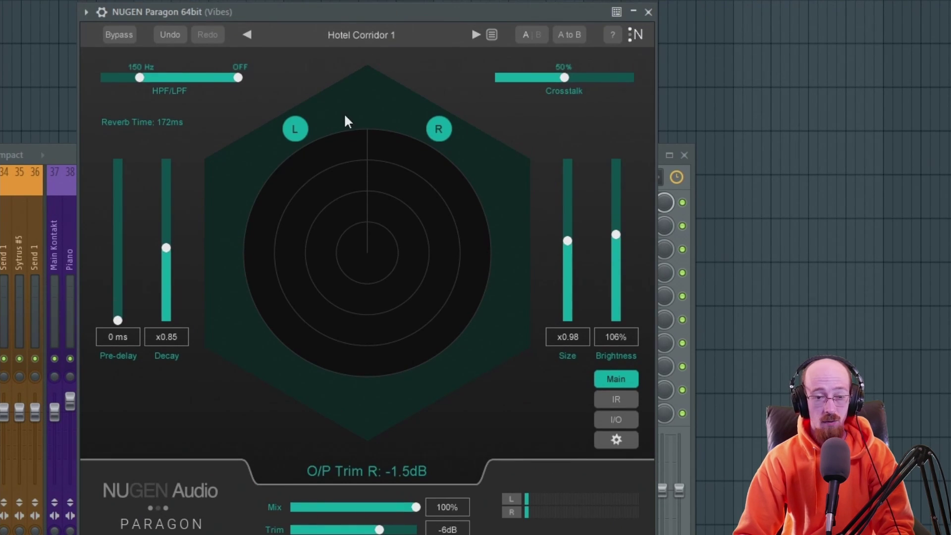
{"action": "mouse_move", "coordinate": [448, 7]}
{"action": "left_mouse_down"}
{"action": "mouse_move", "coordinate": [432, 1]}
{"action": "mouse_move", "coordinate": [456, 1]}
{"action": "left_mouse_up"}
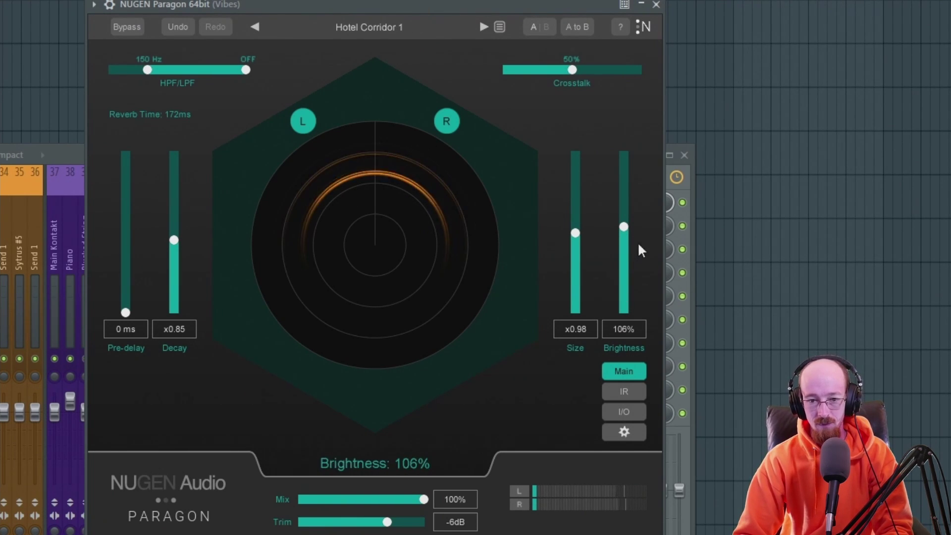
- Set the Vibes reverb's brightness to 132%, room size to x0.20, decay to x0.26 and dry/wet mix to 37%
{"action": "left_click_drag", "start_coordinate": [625, 228], "coordinate": [624, 207]}
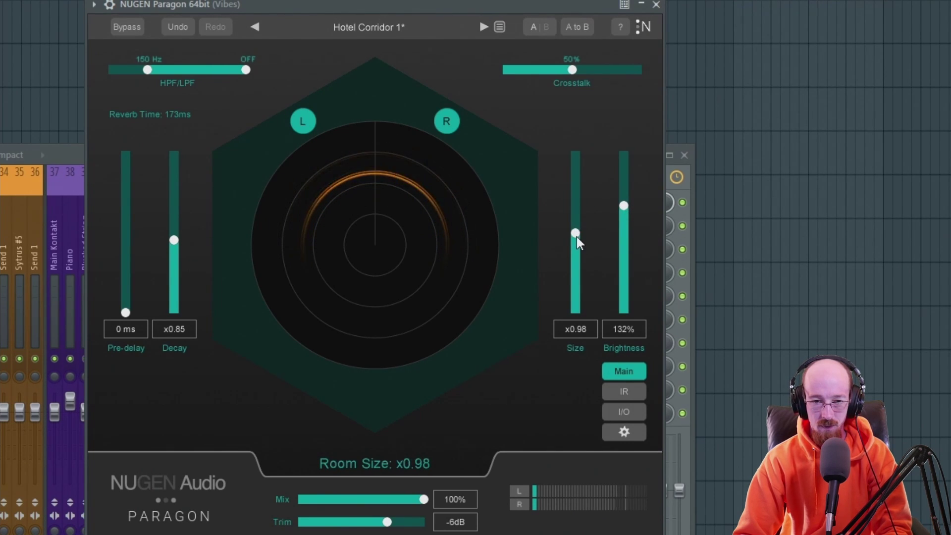
{"action": "left_click_drag", "start_coordinate": [577, 236], "coordinate": [579, 334]}
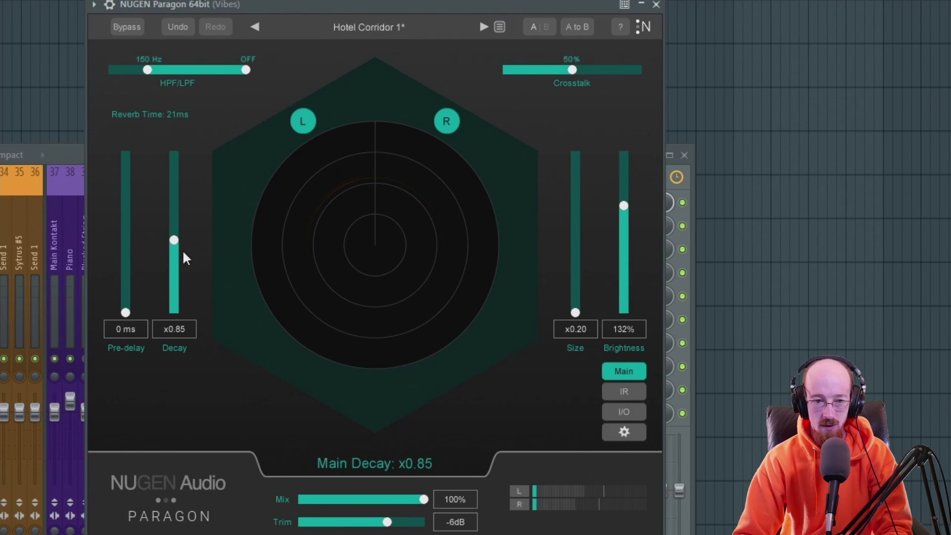
{"action": "left_click_drag", "start_coordinate": [174, 240], "coordinate": [174, 300]}
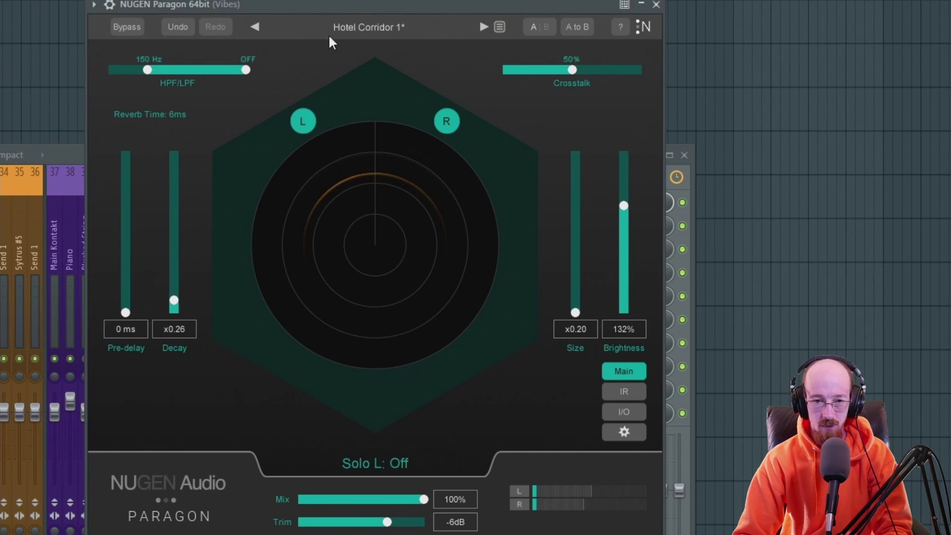
{"action": "left_click_drag", "start_coordinate": [424, 499], "coordinate": [349, 511]}
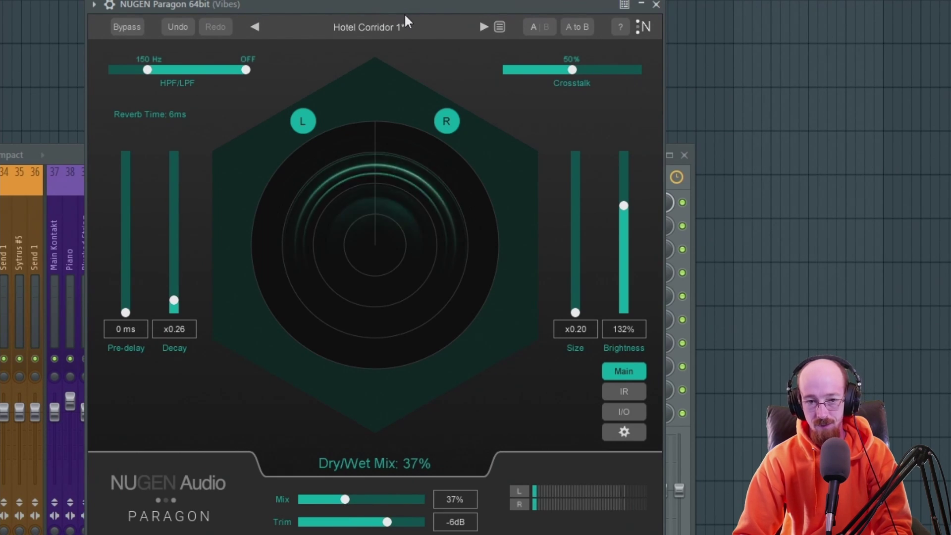
- Try the Vibes reverb with room size x5.00, decay x0.23 and the wet trim at -20 dB
{"action": "mouse_move", "coordinate": [174, 300]}
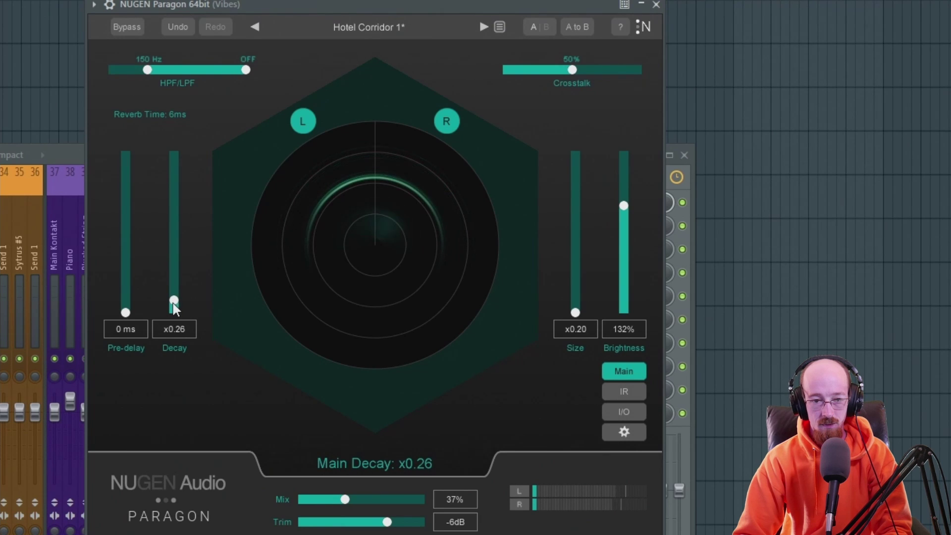
{"action": "mouse_move", "coordinate": [552, 323]}
{"action": "left_click_drag", "start_coordinate": [575, 312], "coordinate": [550, 87]}
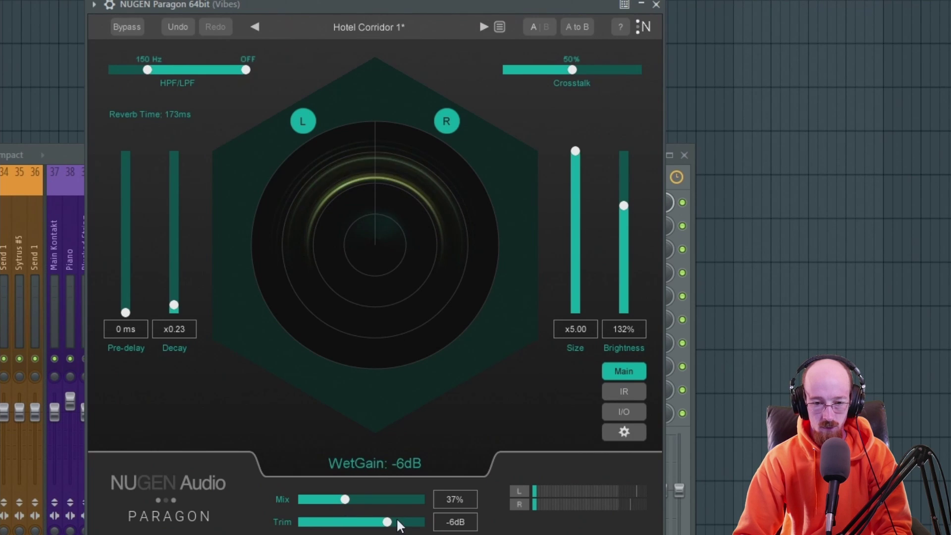
{"action": "left_click_drag", "start_coordinate": [388, 522], "coordinate": [368, 526]}
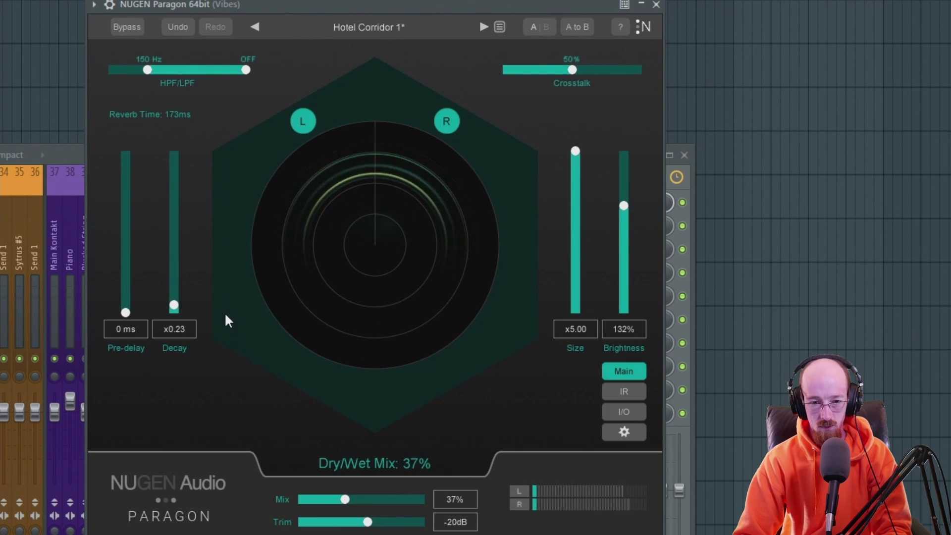
- Raise the Vibes reverb's main decay to x5.00 and reduce its wet trim to -26 dB
{"action": "left_click_drag", "start_coordinate": [174, 305], "coordinate": [173, 150]}
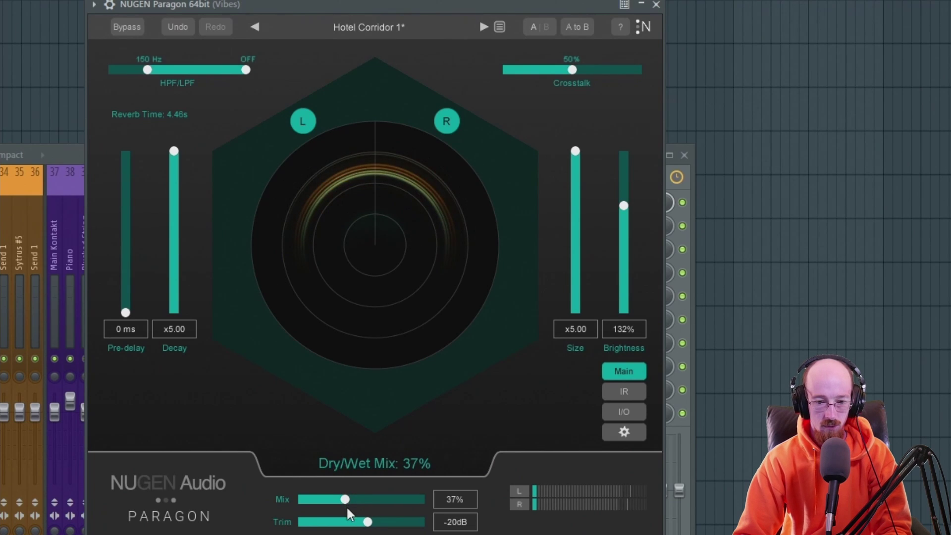
{"action": "left_click_drag", "start_coordinate": [365, 524], "coordinate": [357, 524]}
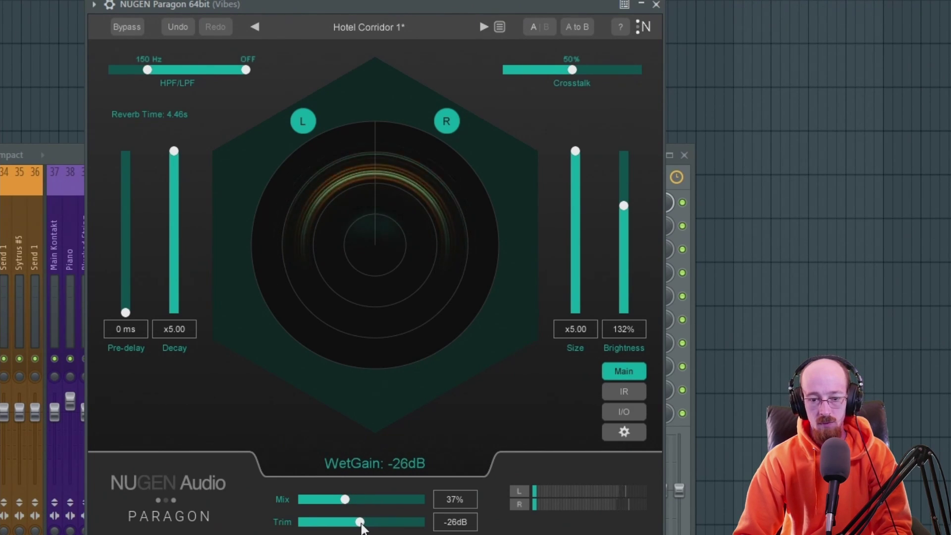
{"action": "left_click_drag", "start_coordinate": [357, 524], "coordinate": [360, 524]}
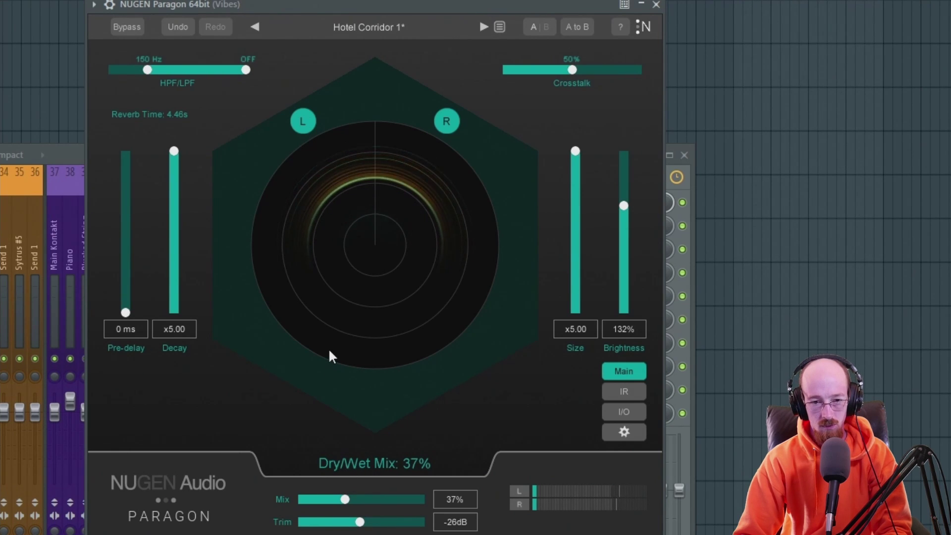
- Set the Vibes reverb's room size to x0.20, wet trim to -6 dB and dry/wet mix to 47%
{"action": "left_click_drag", "start_coordinate": [576, 156], "coordinate": [575, 313]}
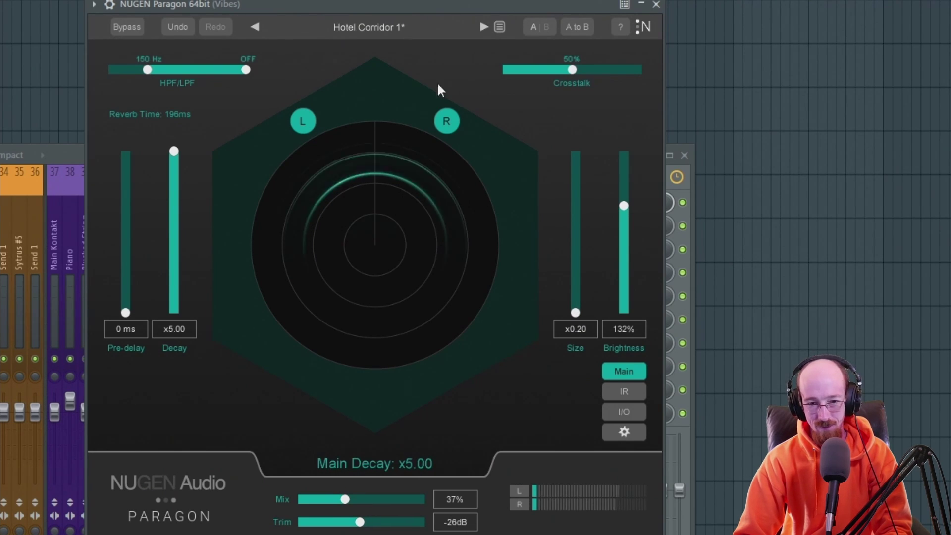
{"action": "left_click_drag", "start_coordinate": [360, 522], "coordinate": [389, 523]}
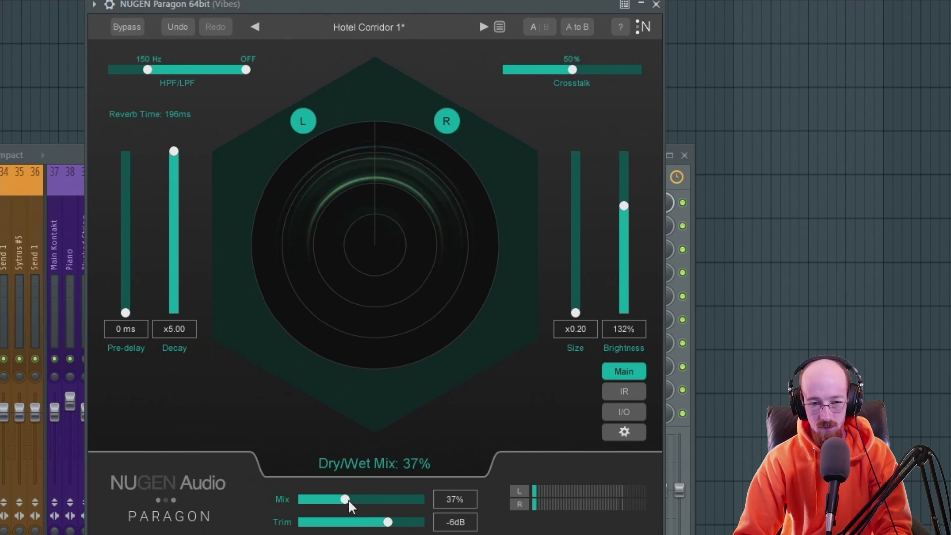
{"action": "left_click_drag", "start_coordinate": [346, 501], "coordinate": [359, 501]}
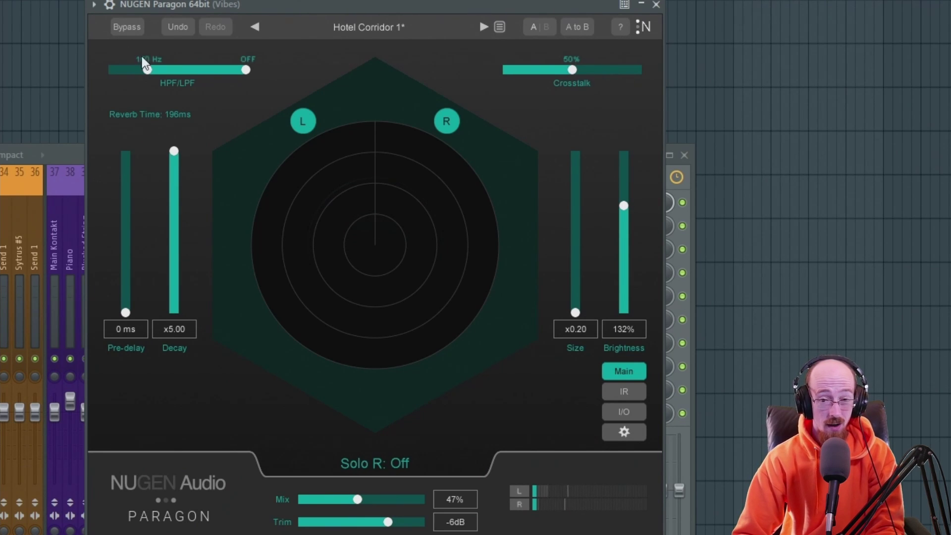
- Open the impulse response page of the Vibes reverb
{"action": "left_click", "coordinate": [620, 395]}
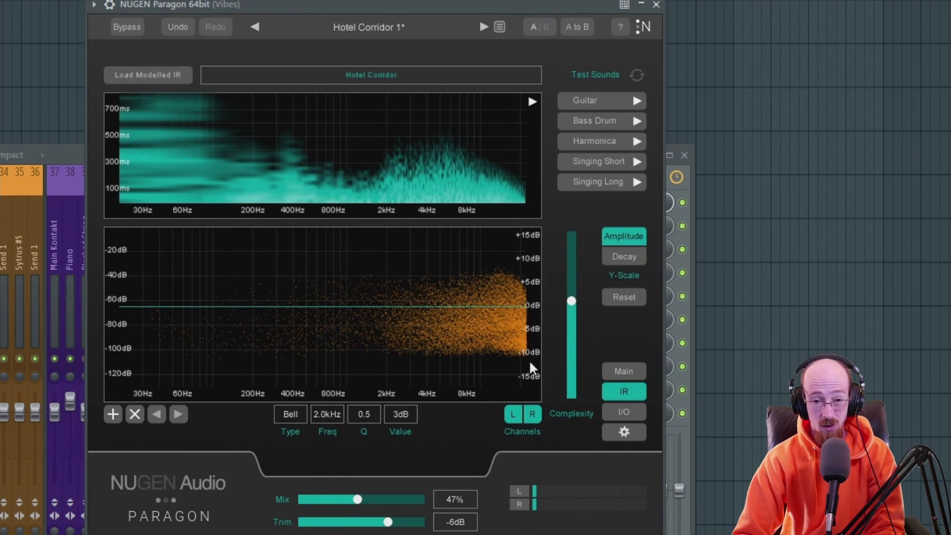